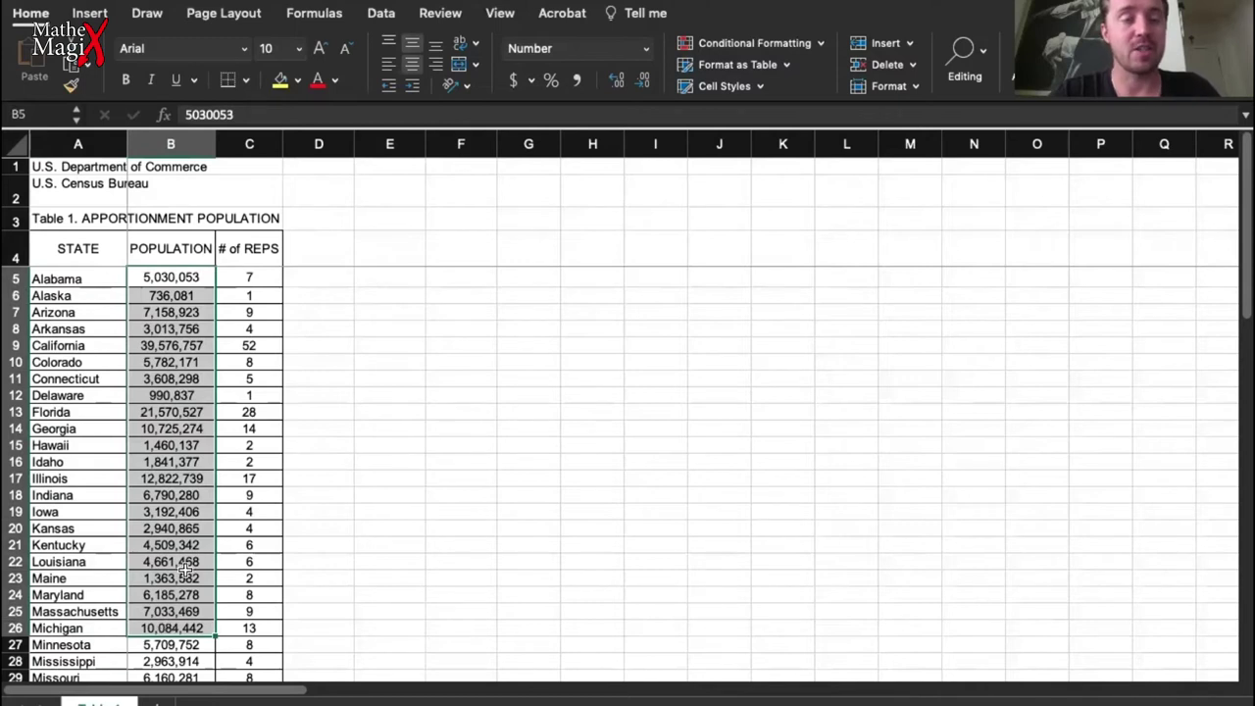
left_click_drag(257, 279, 245, 661)
scroll(251, 610, "down", 2)
scroll(250, 609, "up", 3)
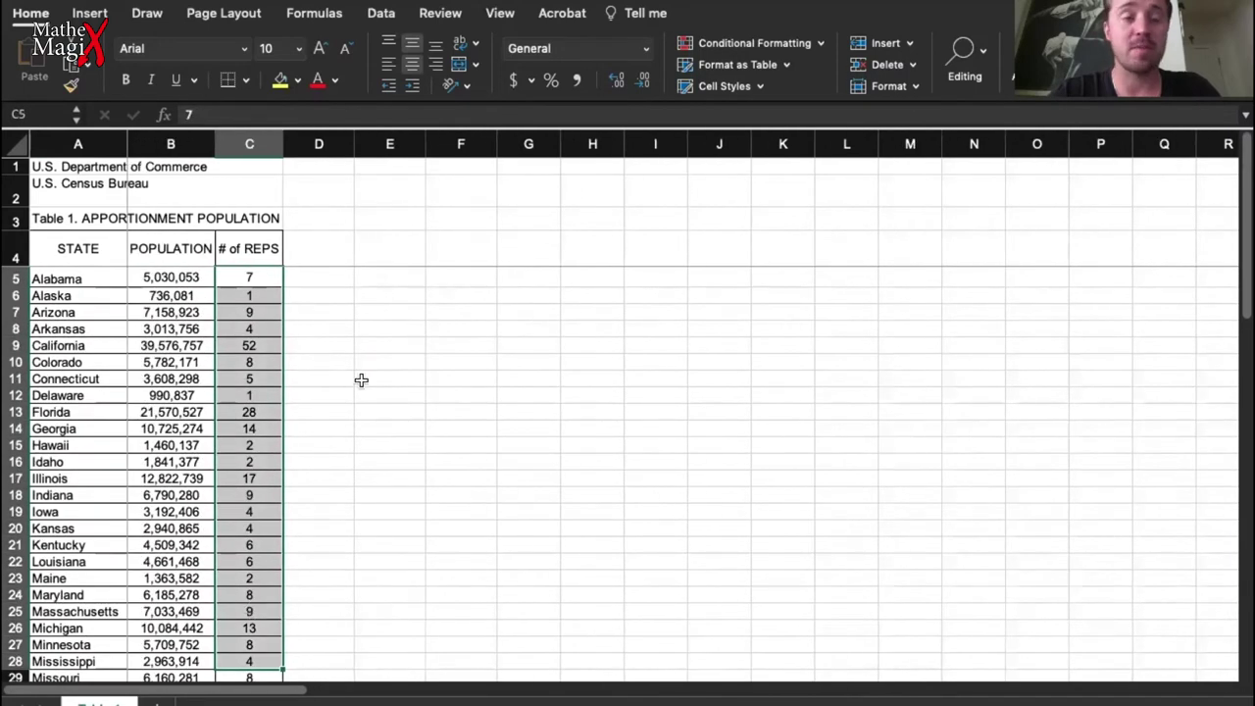
Enter the formula =B5/SQRT(2*(2-1)) in D5 to divide Alabama's population by the square root of 2*(2-1).
left_click(323, 280)
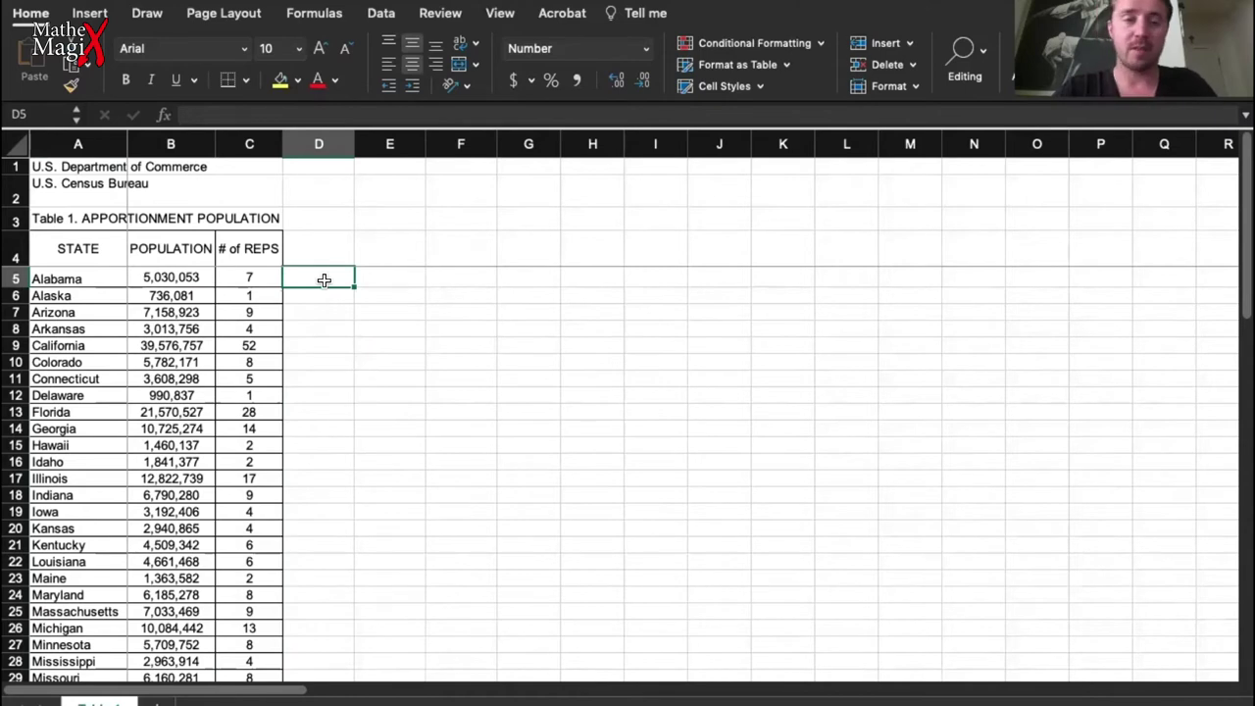
type("=")
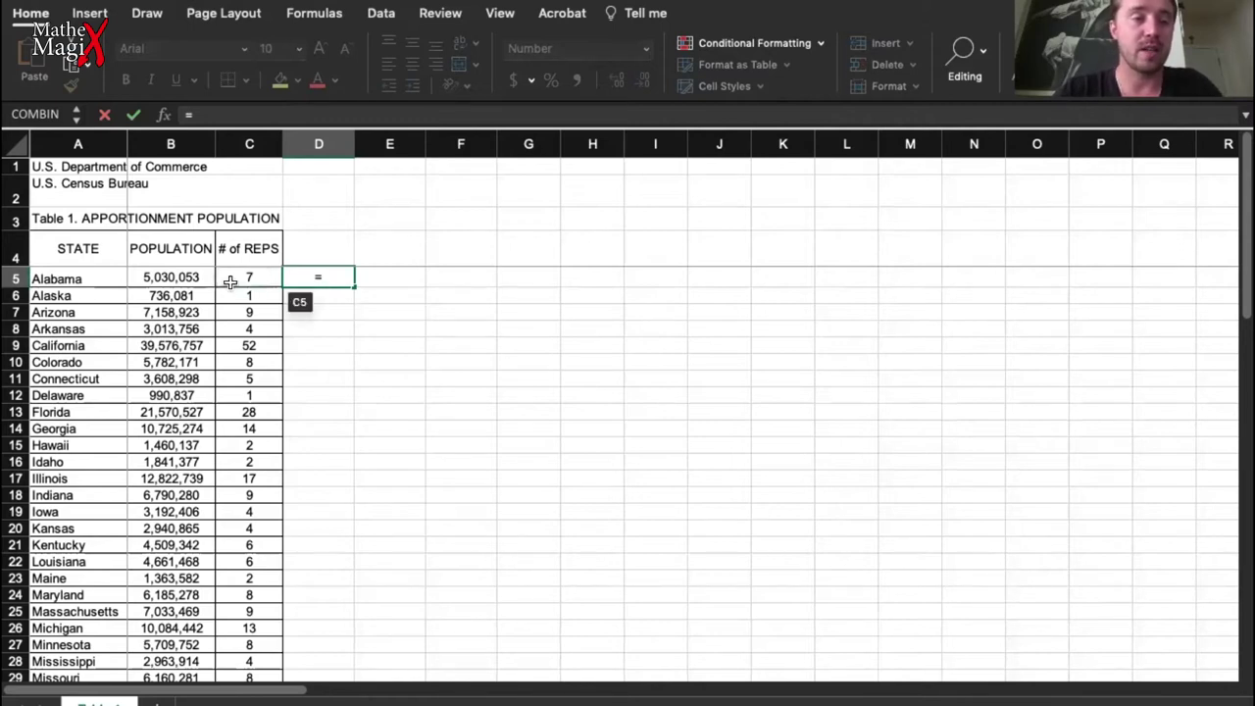
left_click(168, 278)
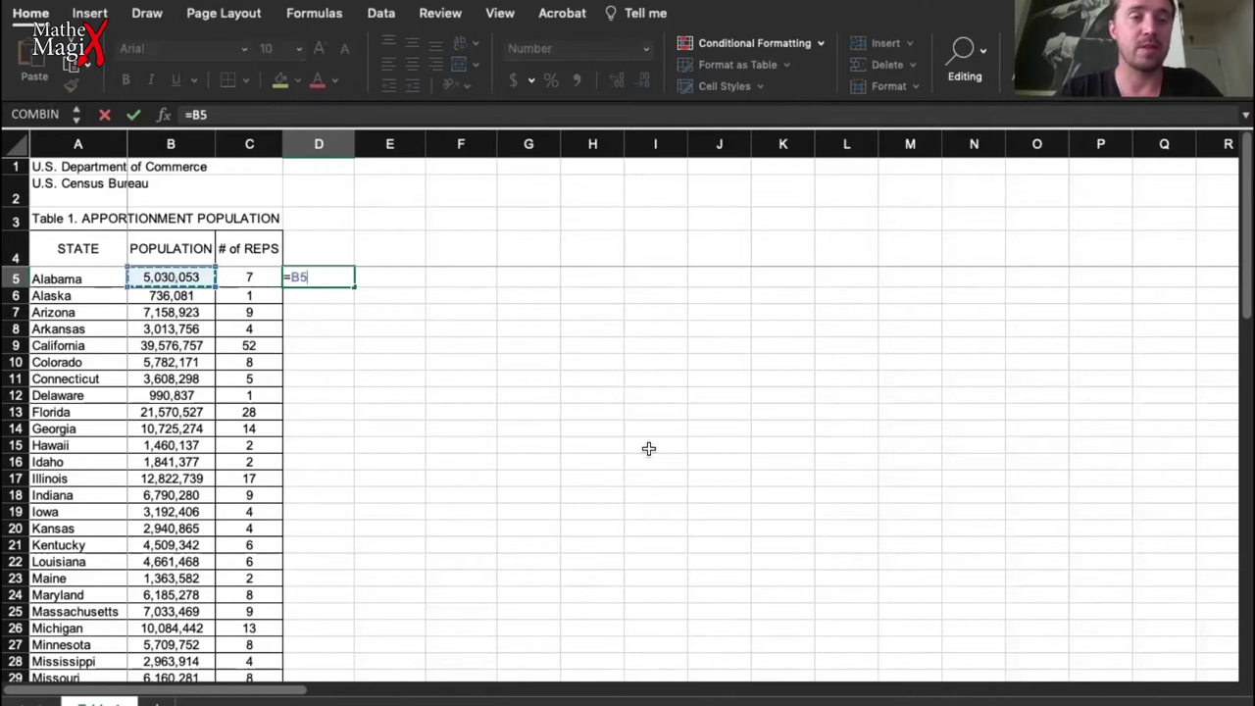
type("/")
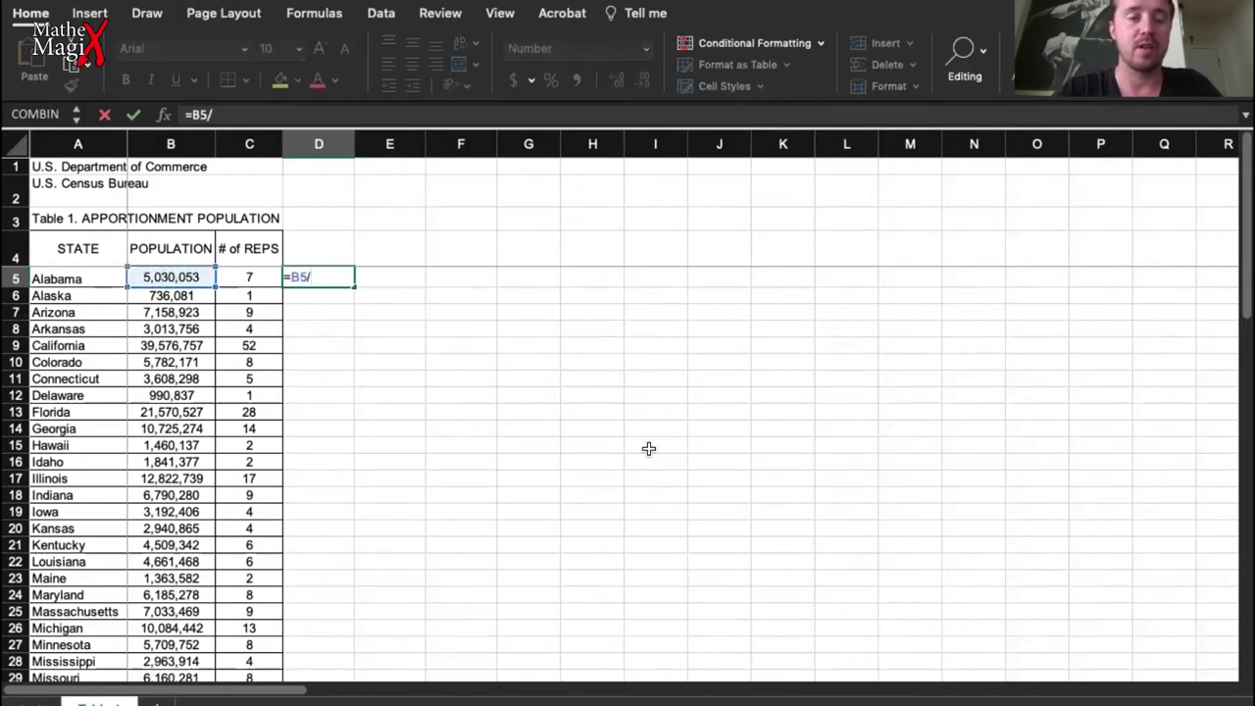
type("sqr")
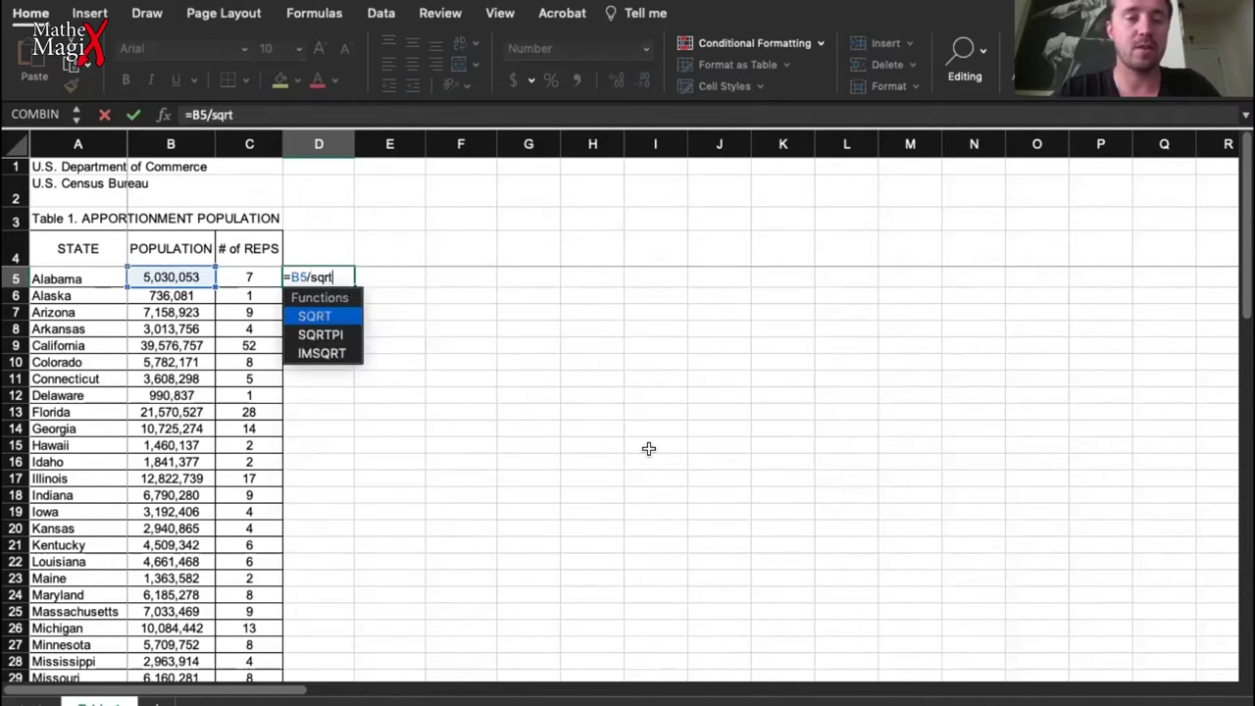
type("t")
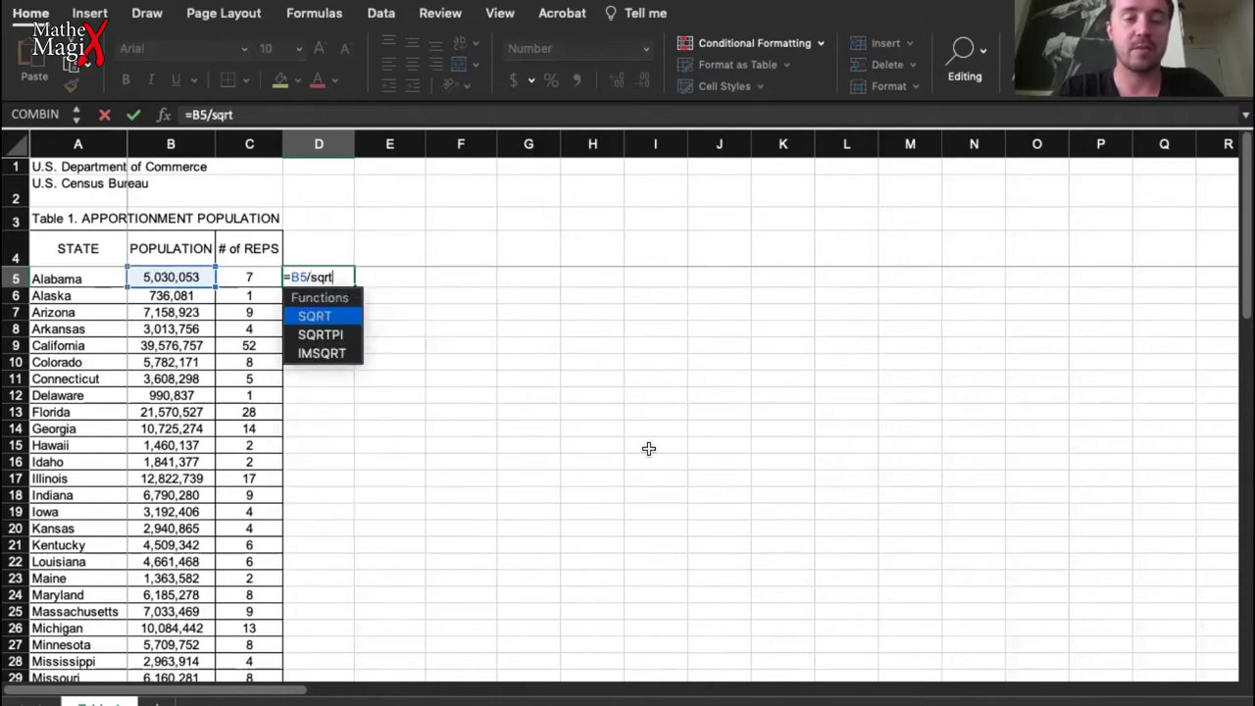
type("(")
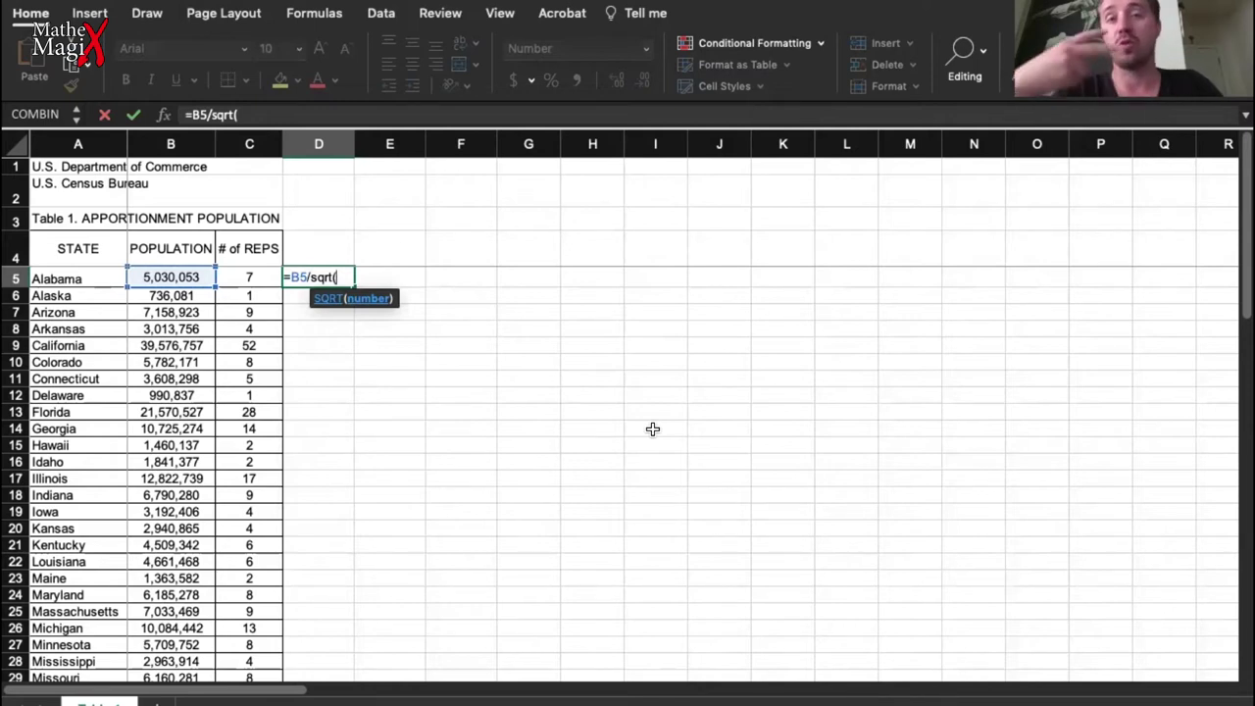
type("2")
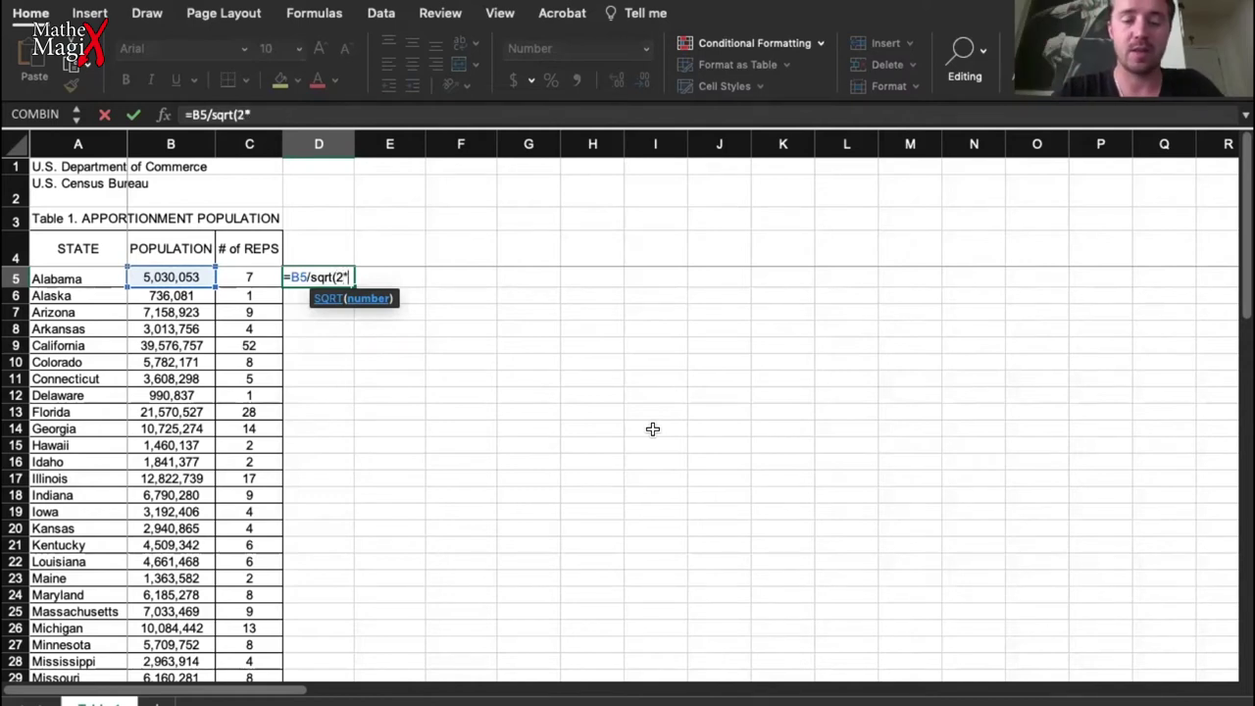
type("*(2-1))")
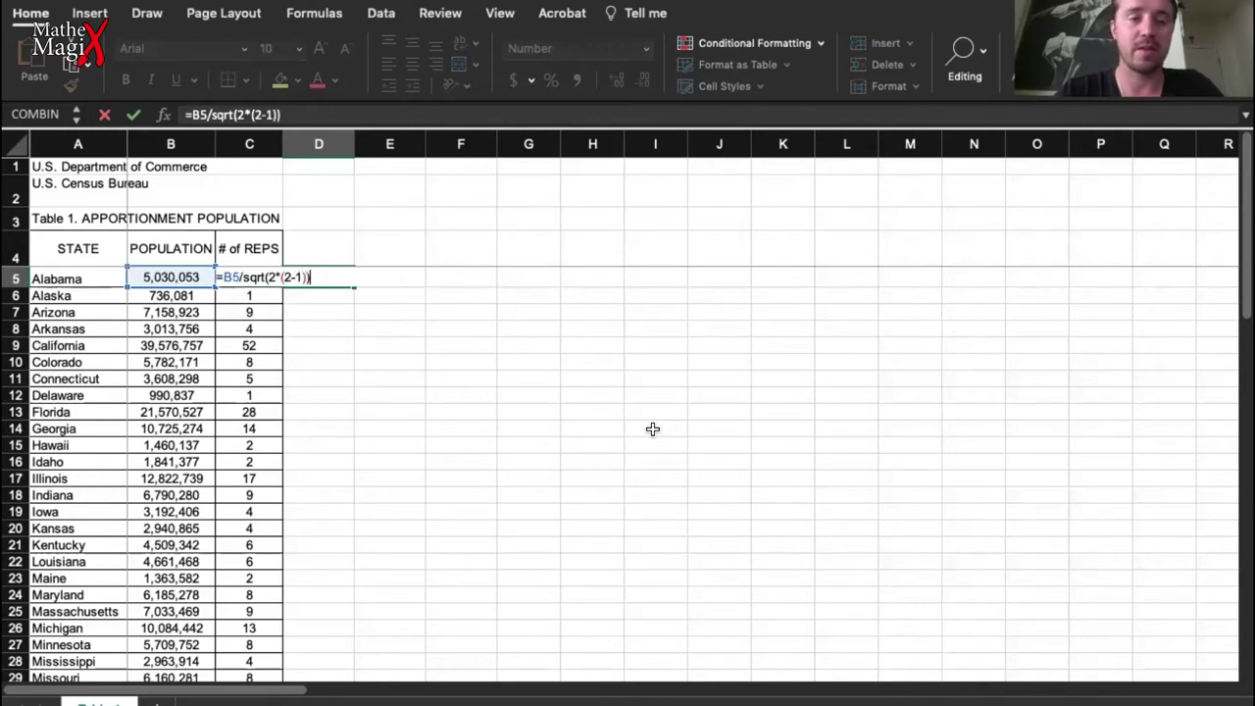
key("Return")
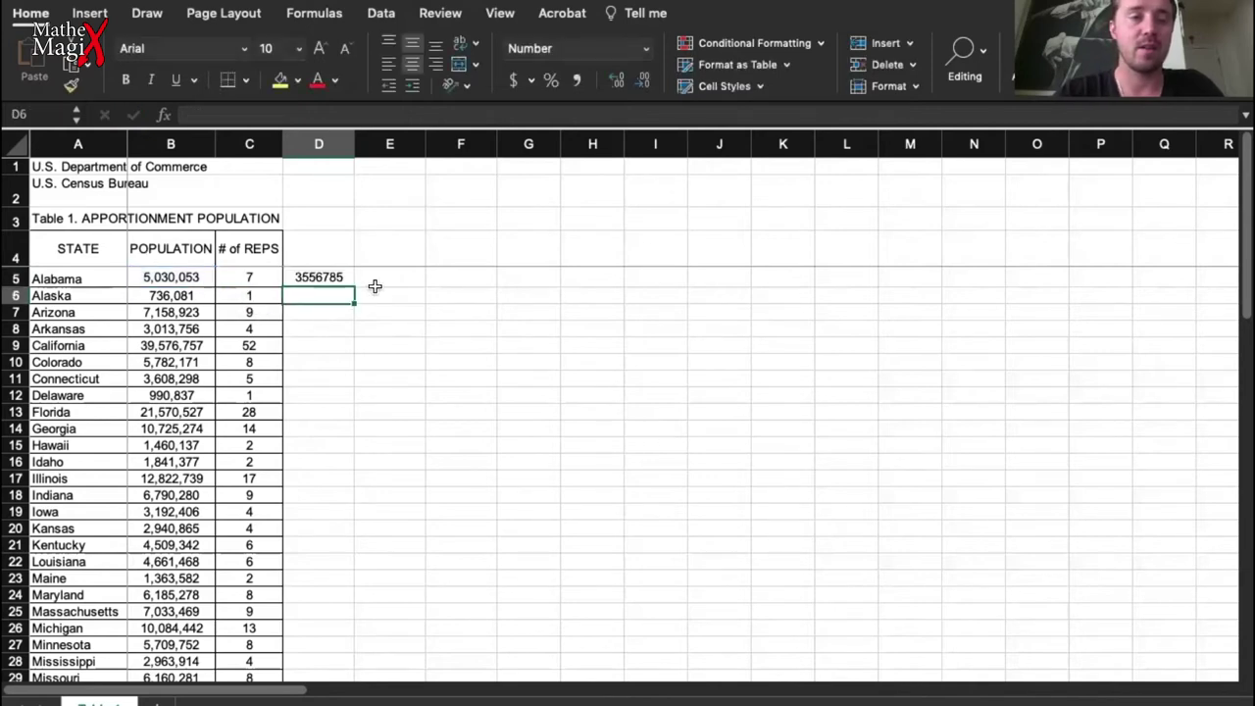
Fill the D5 formula down column D alongside all the states.
left_click(338, 278)
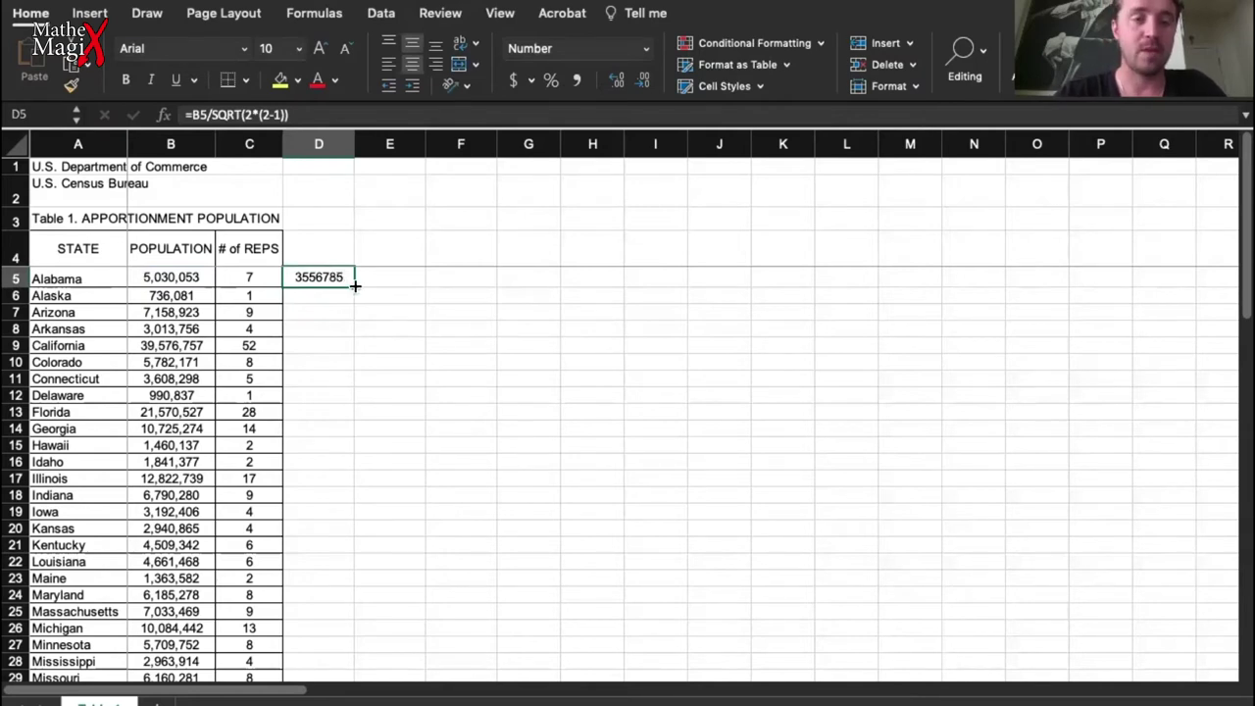
double_click(354, 285)
scroll(321, 416, "down", 5)
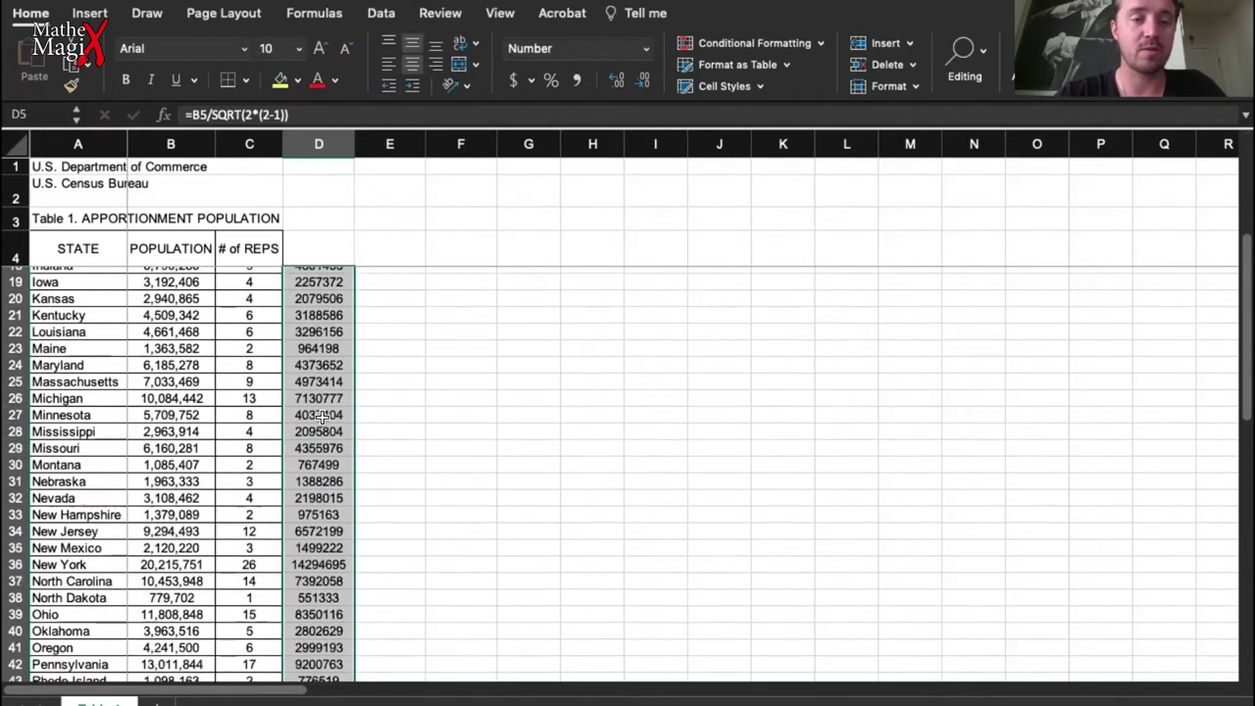
Clear the copied formula from D55 in the total row beneath Wyoming.
scroll(322, 416, "down", 8)
scroll(321, 420, "up", 8)
scroll(322, 416, "down", 11)
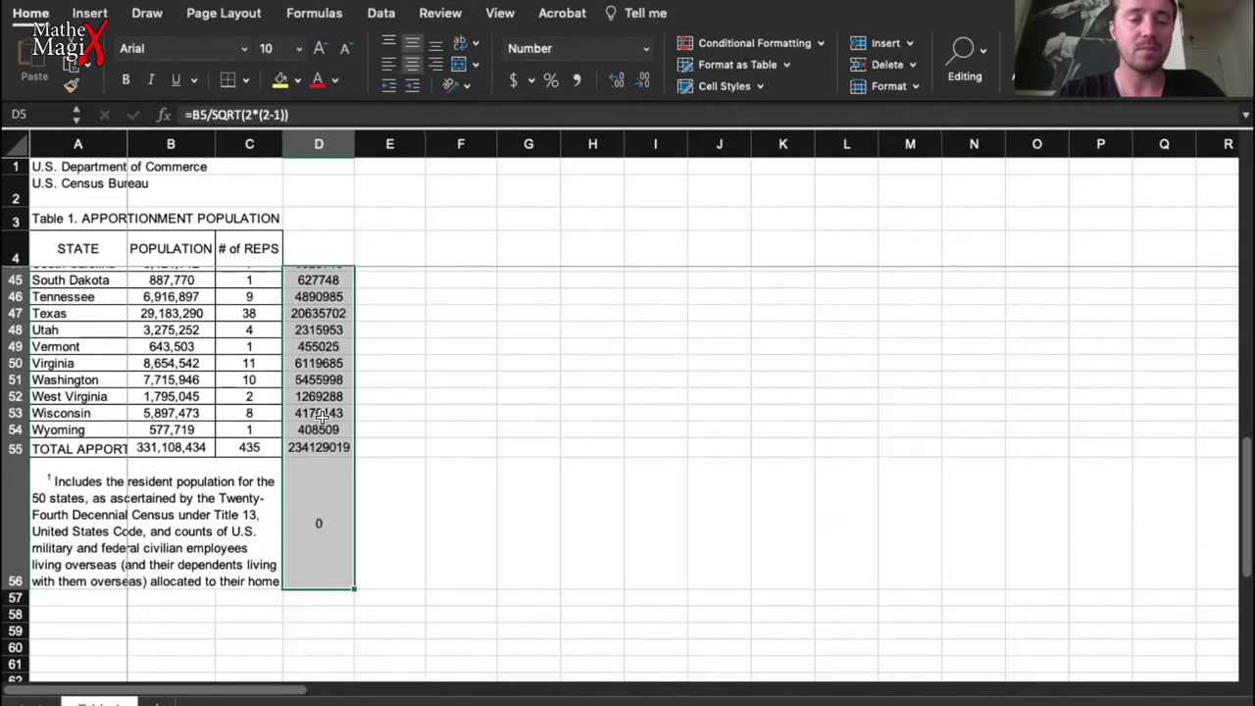
left_click(307, 459)
key("Delete")
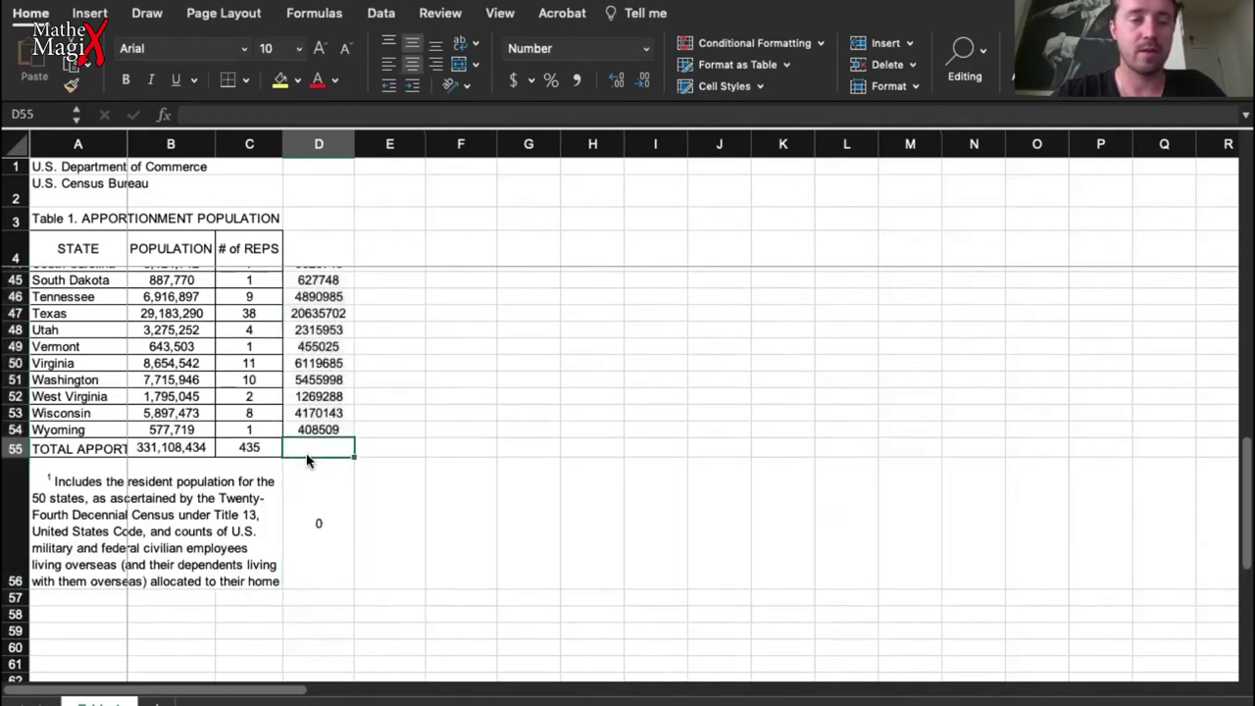
left_click(331, 382)
Enter =LARGE(D5:D54,1) in D4 to return the largest value among the states.
scroll(332, 380, "up", 15)
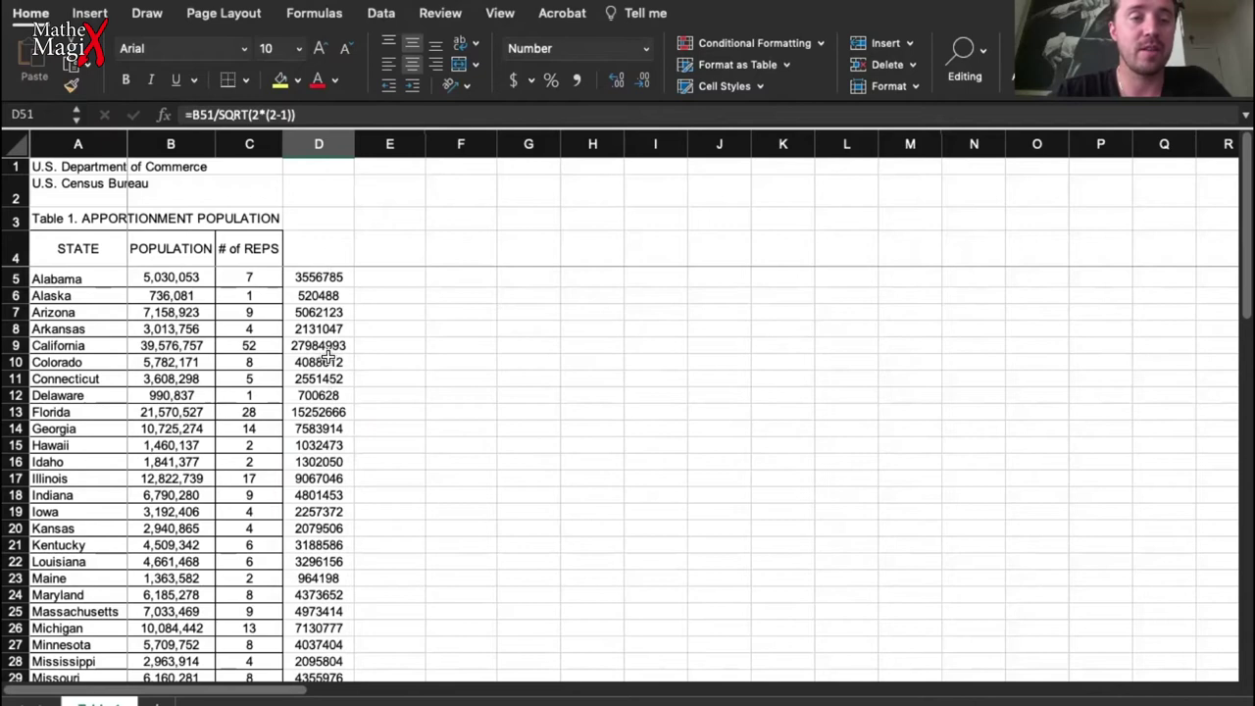
left_click(317, 247)
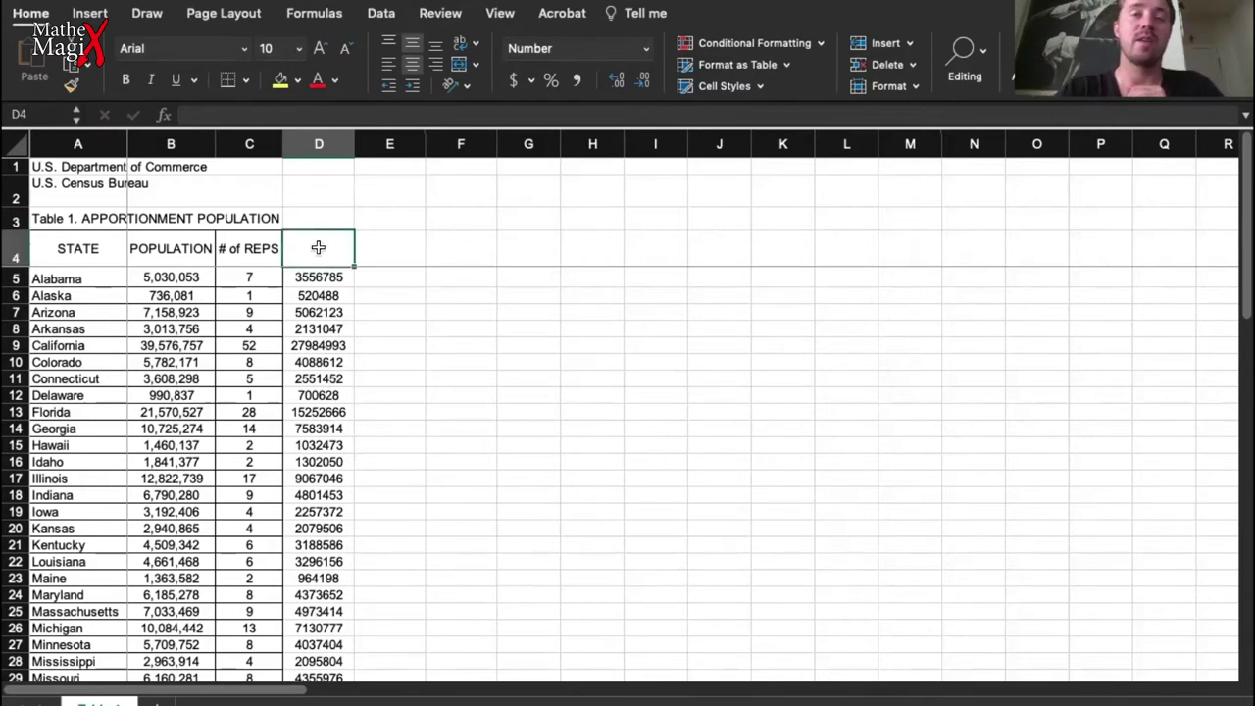
type("=la")
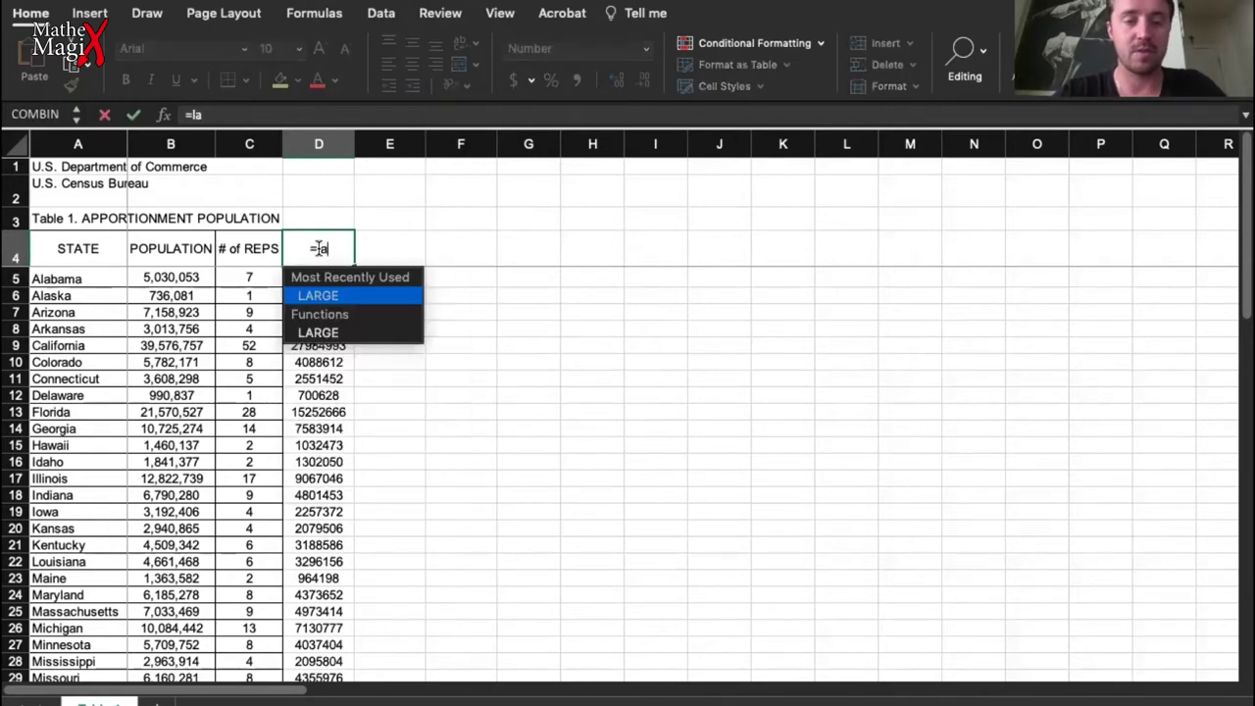
type("rg")
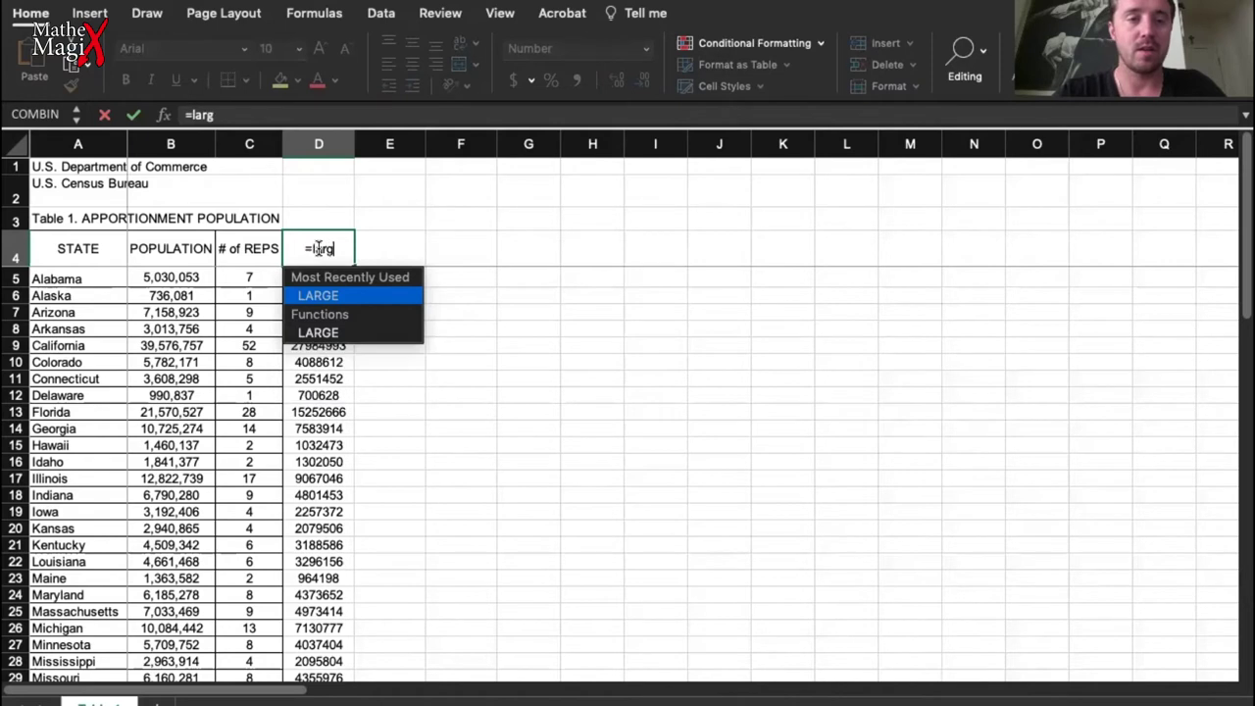
type("e(")
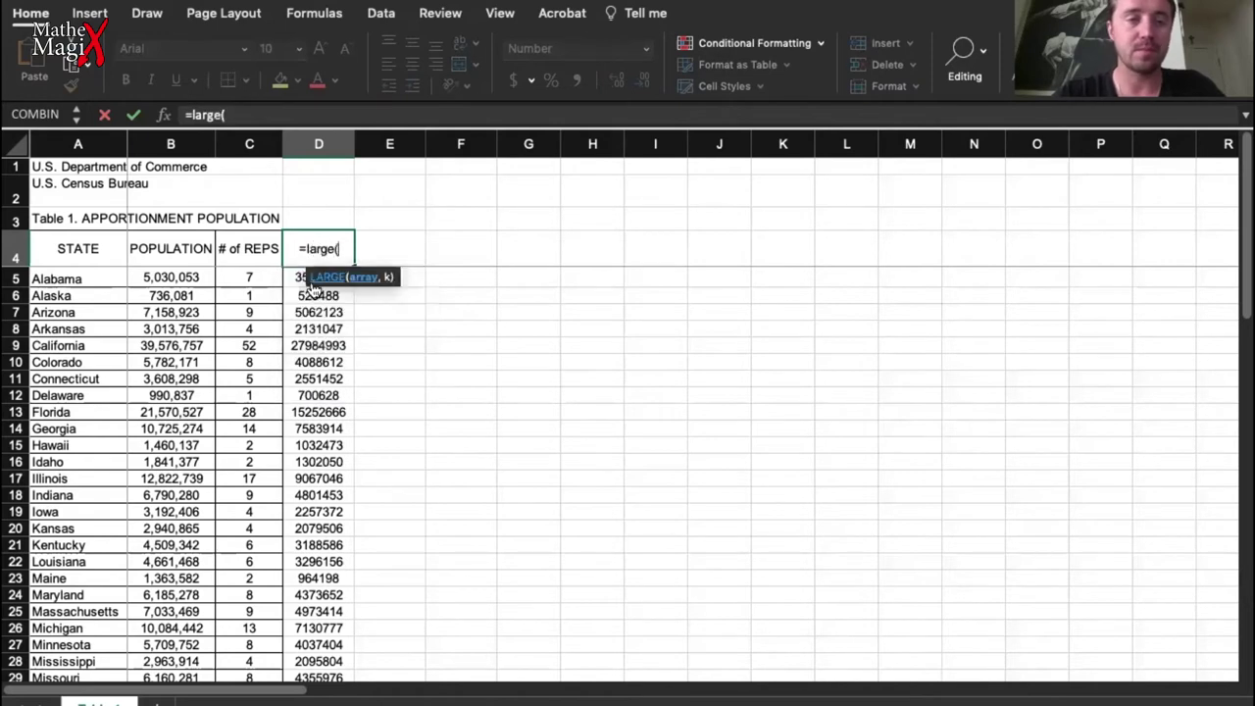
left_click_drag(290, 278, 320, 487)
scroll(320, 421, "up", 10)
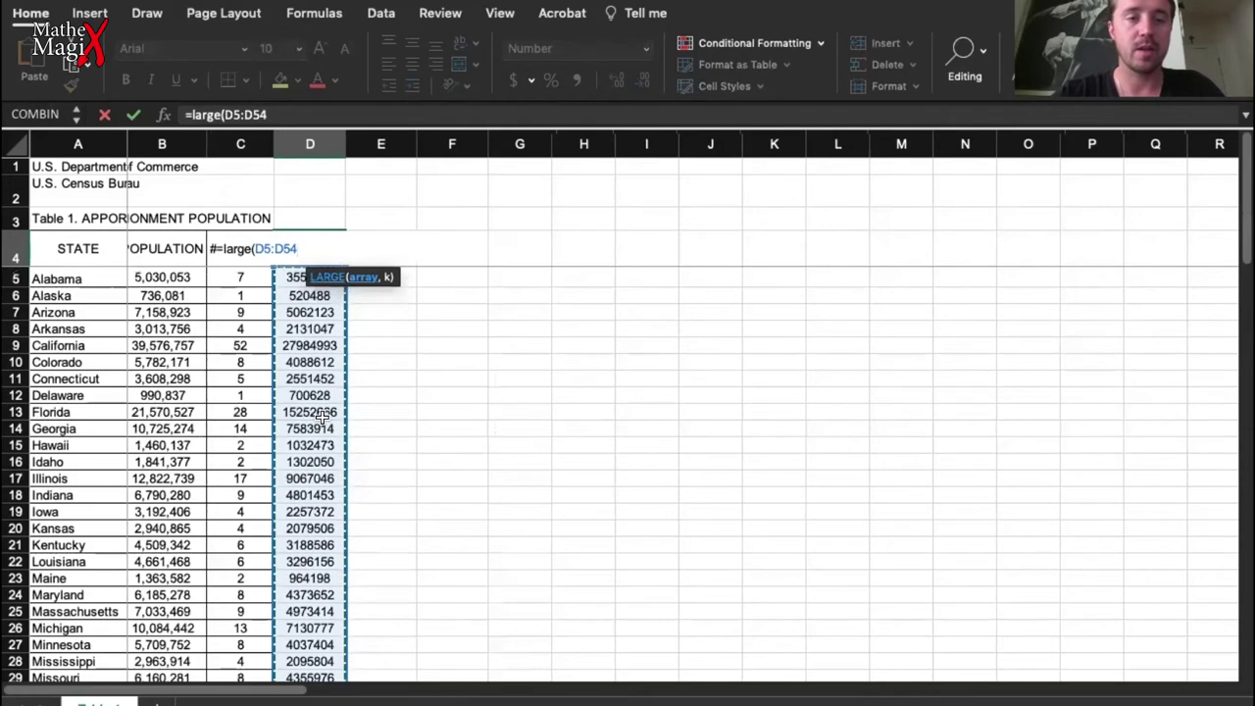
type(",")
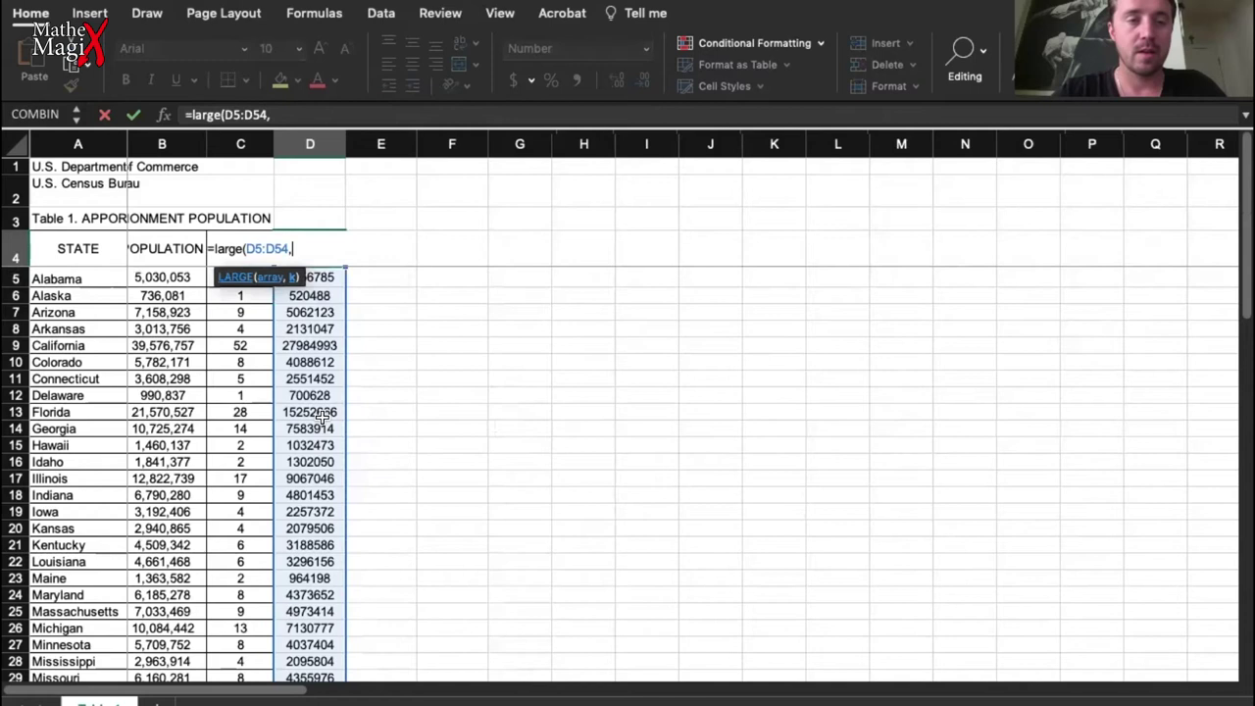
type("1")
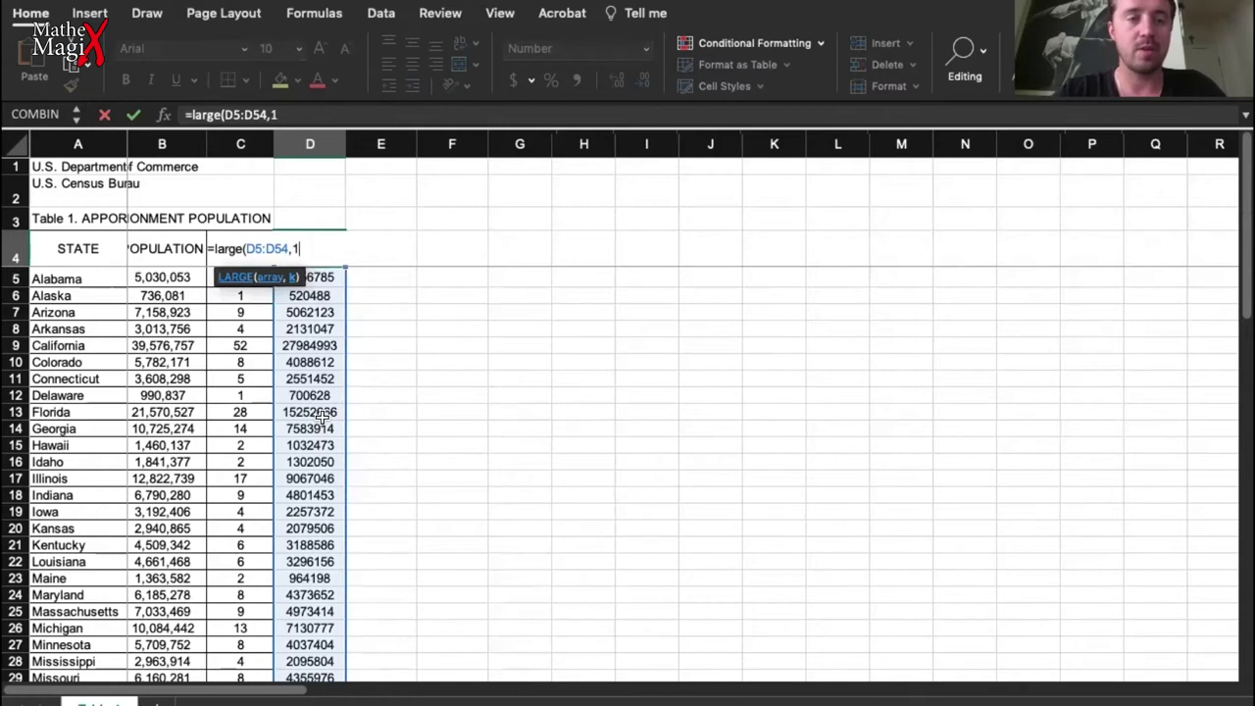
type(")")
key("Return")
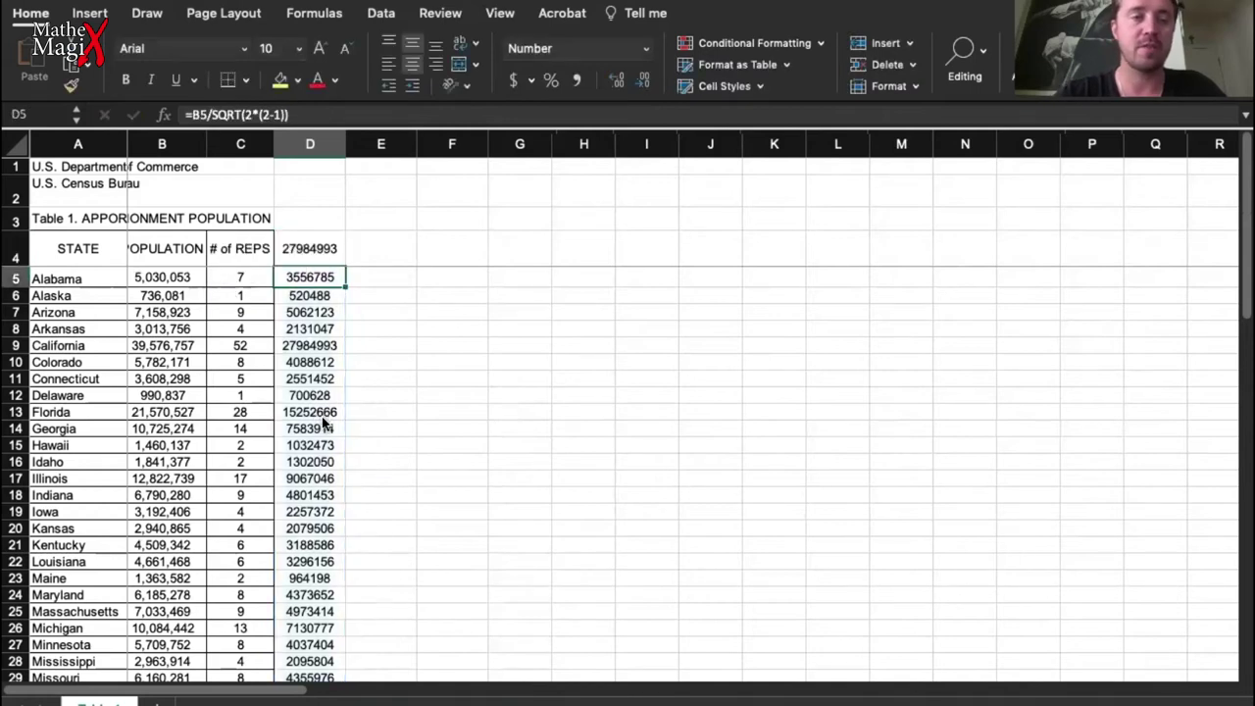
Compare the LARGE formula cell D4 with California's value in D9, and examine the formula in D5 without changing it.
left_click(305, 251)
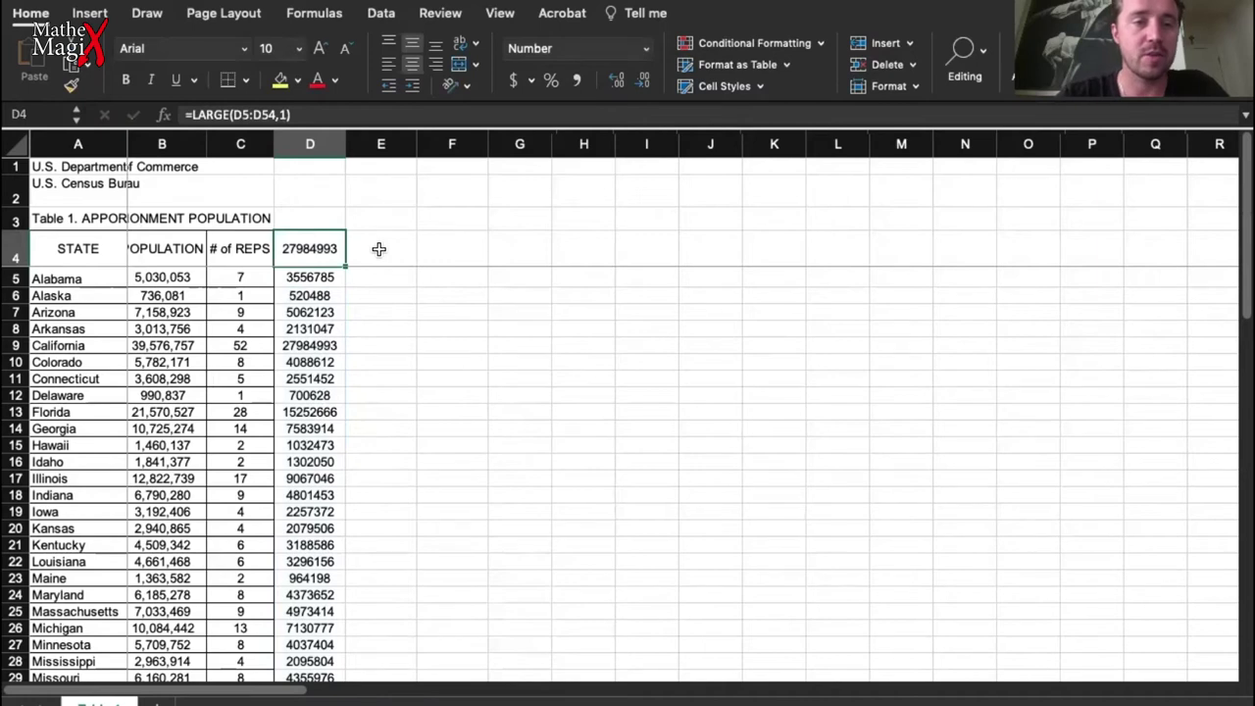
left_click(306, 349)
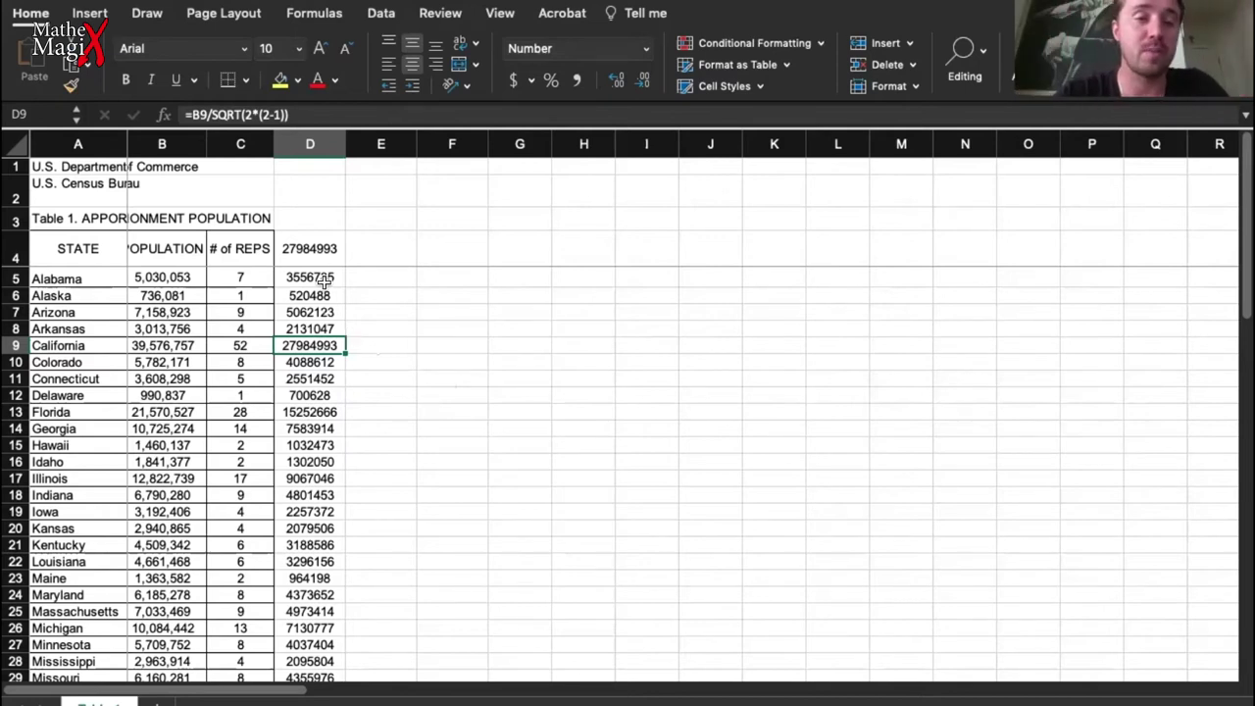
left_click(310, 247)
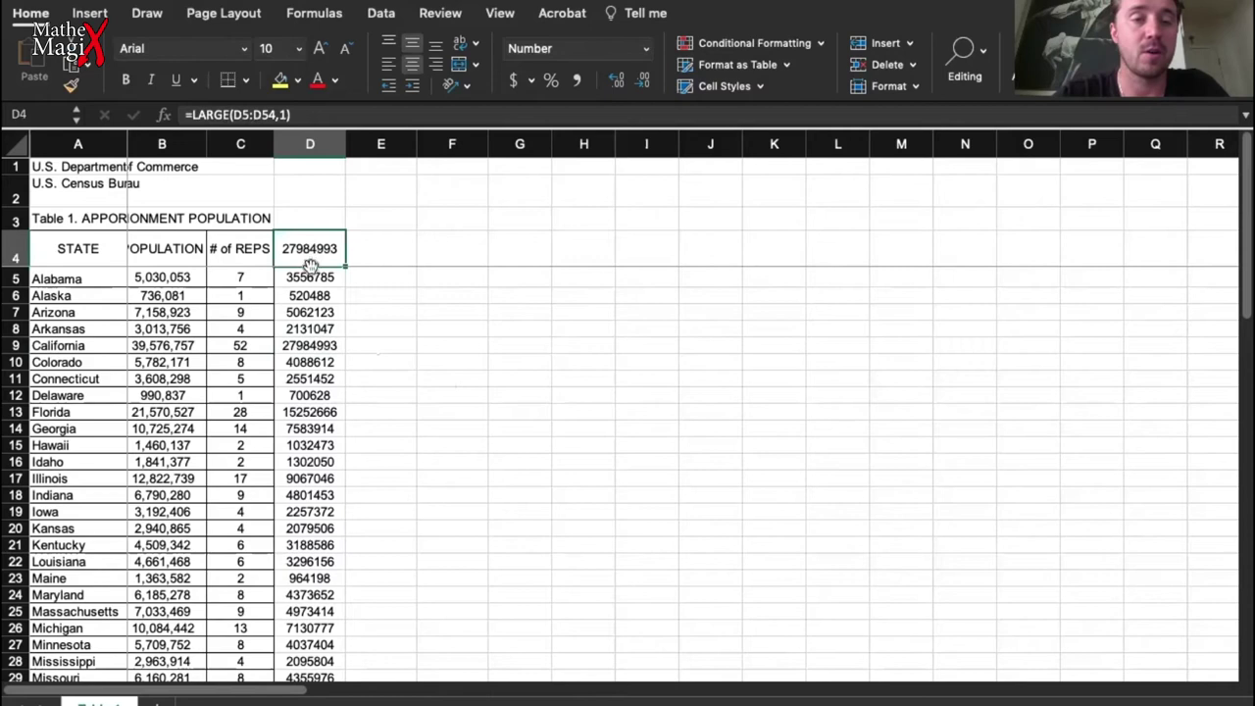
left_click(309, 278)
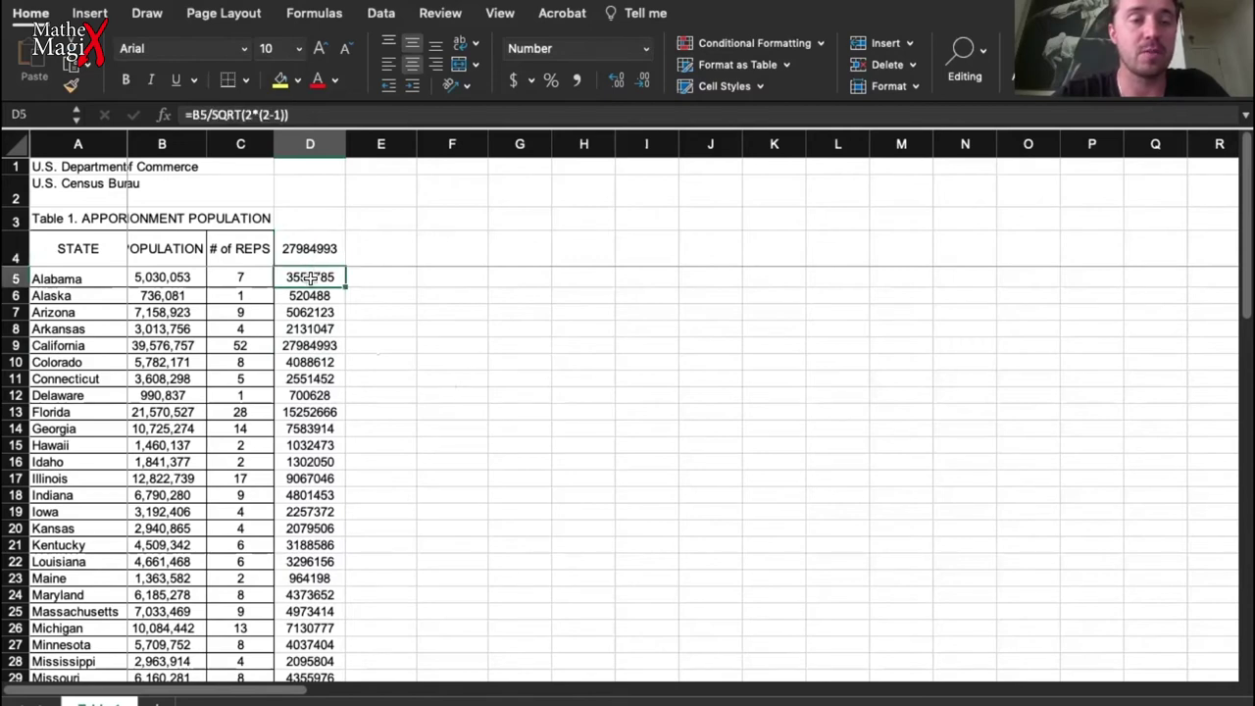
double_click(310, 277)
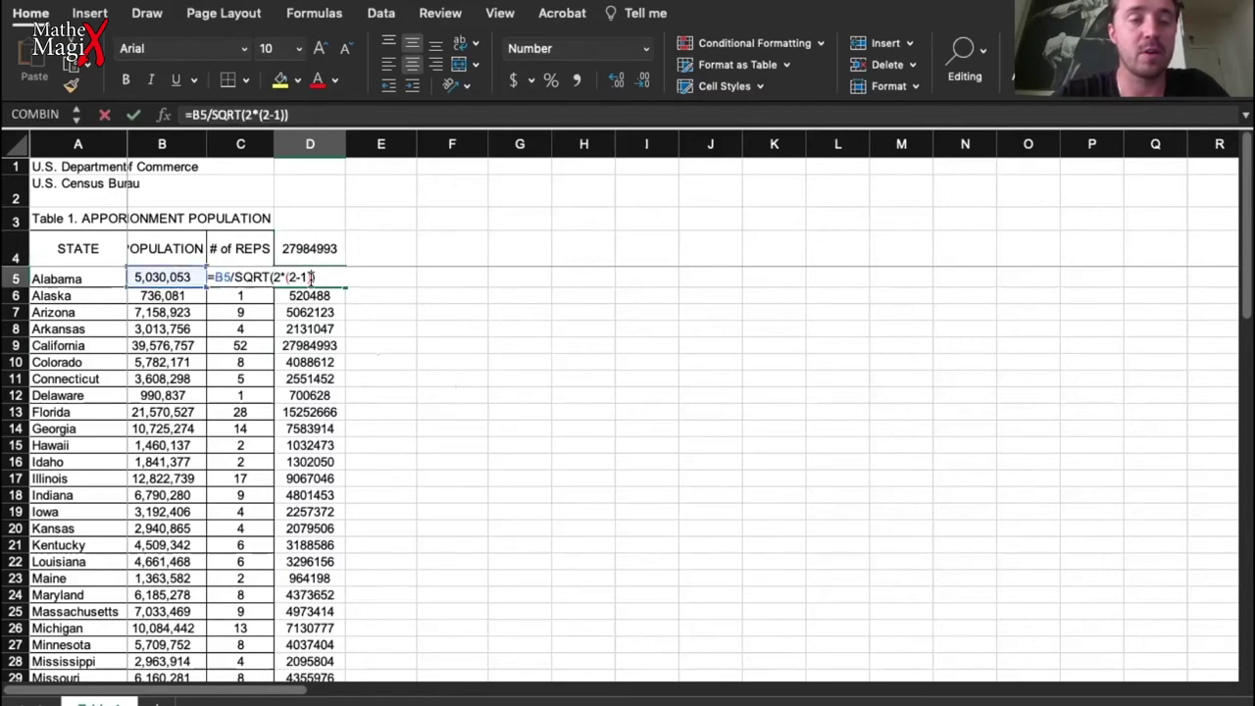
left_click(277, 277)
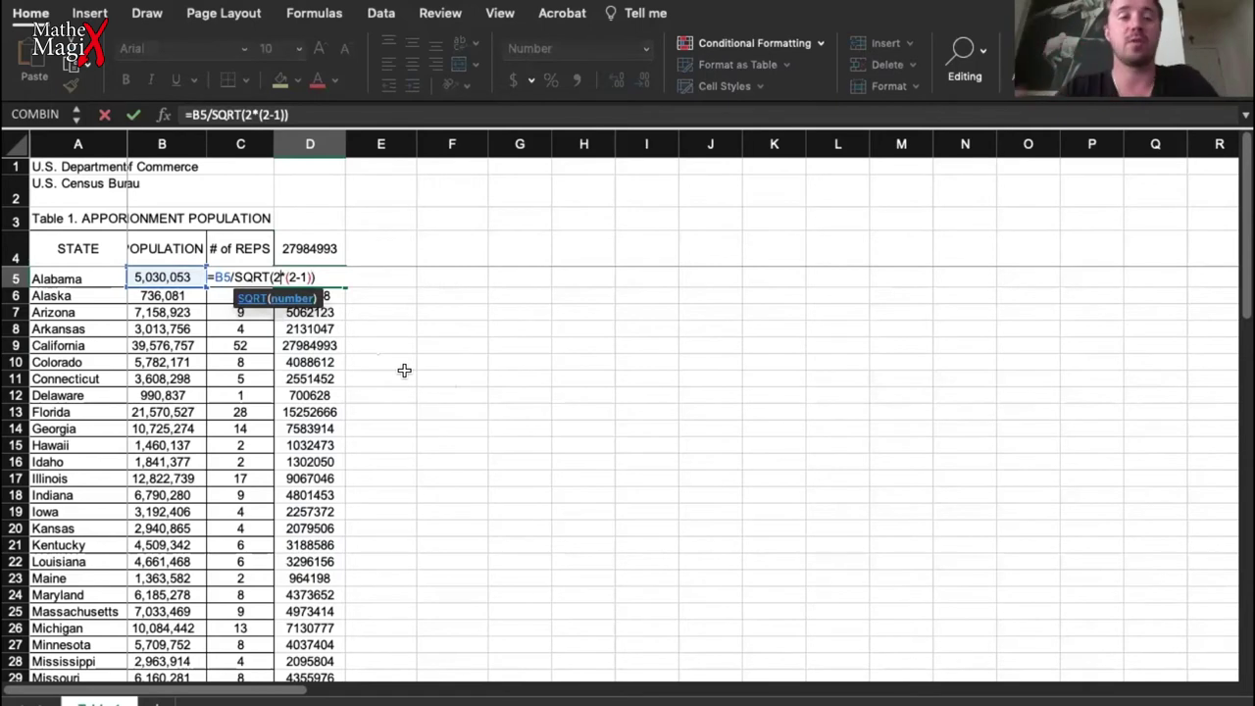
key("Escape")
Number the cells D3 through I3 consecutively from 2 to 7 above the calculated column.
left_click(312, 216)
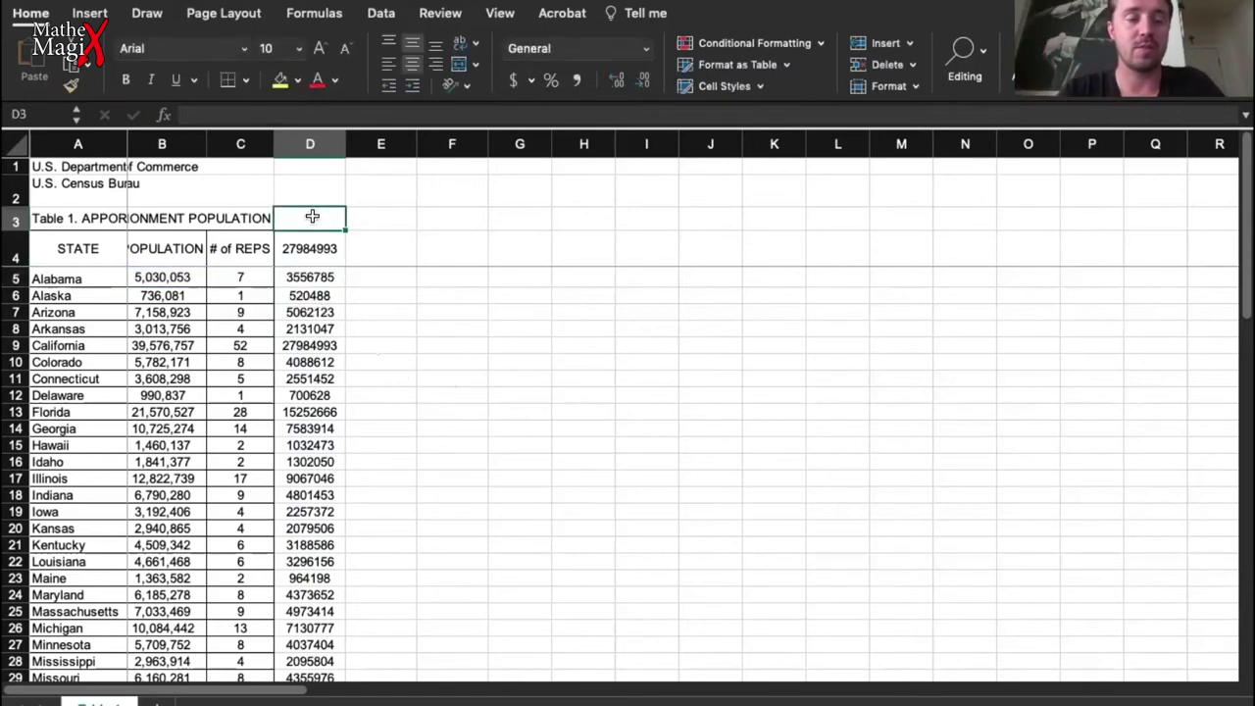
type("2")
key("Tab")
type("3")
key("Tab")
type("4")
key("Tab")
type("5")
key("Tab")
type("6")
key("Tab")
type("7")
key("Tab")
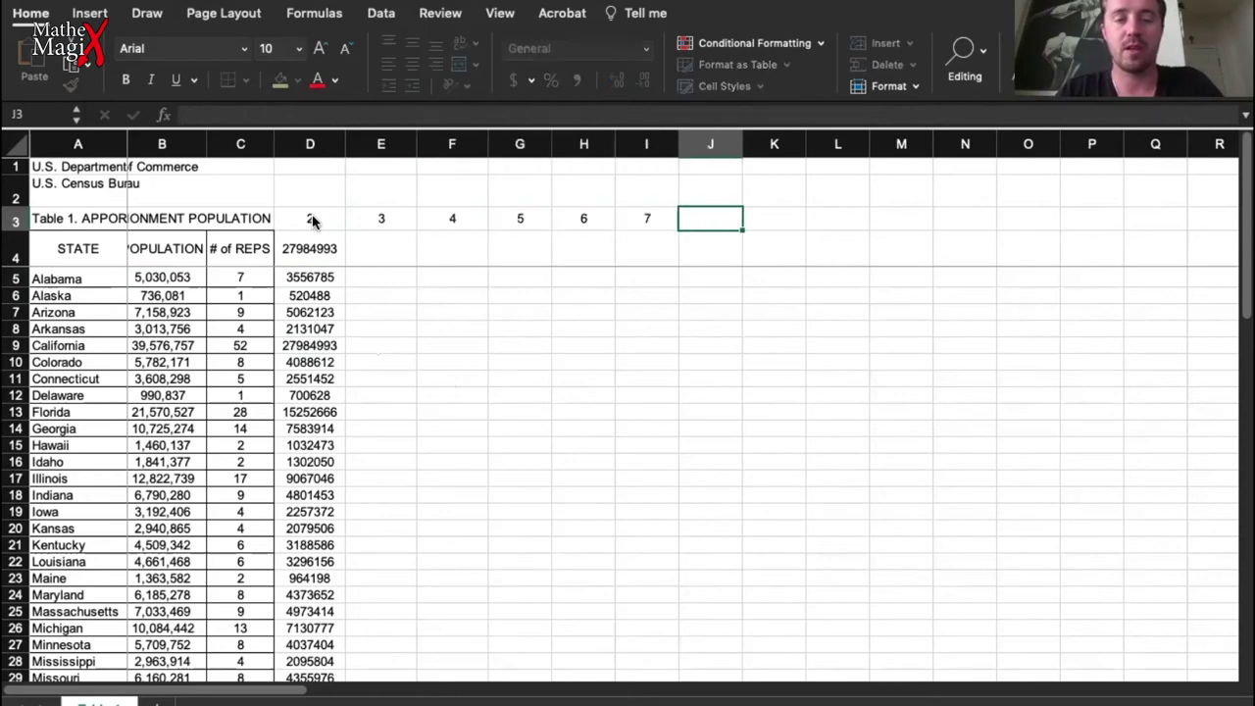
Extend the number series from D3:I3 across row 3 to column BE, ending at 55.
left_click_drag(312, 217, 646, 217)
left_click_drag(678, 231, 1126, 220)
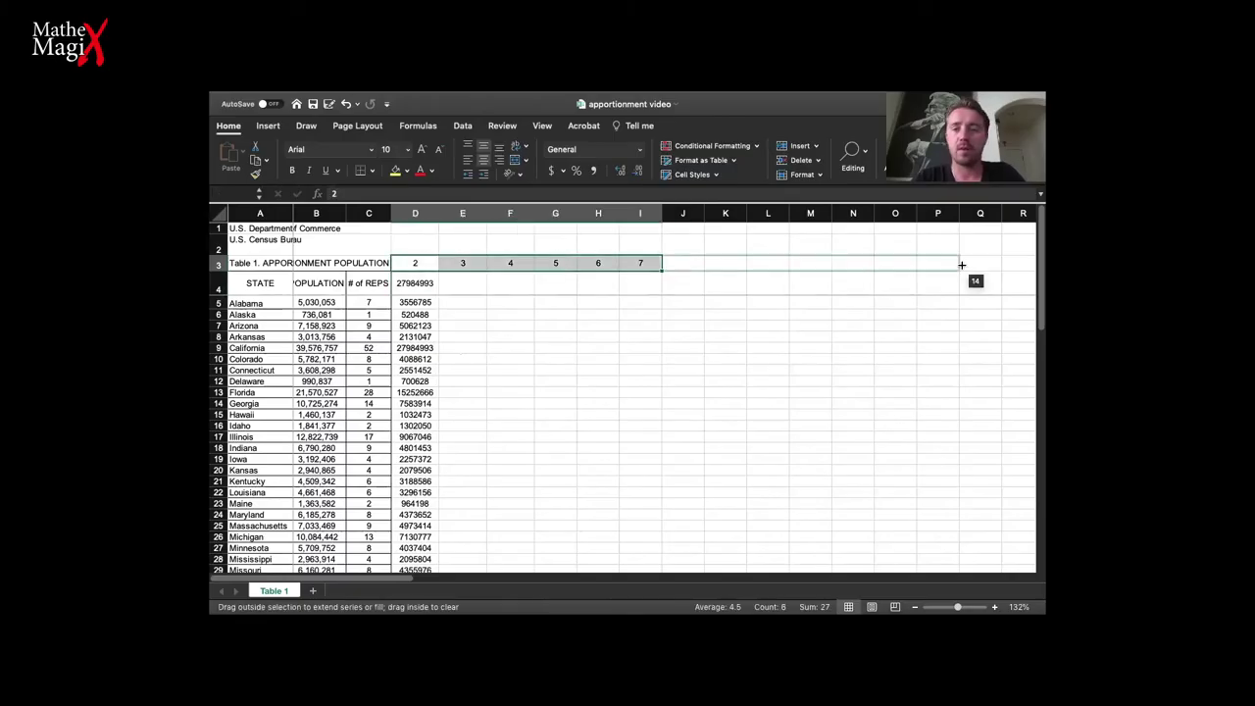
left_click_drag(961, 264, 996, 269)
left_click_drag(1180, 227, 1090, 226)
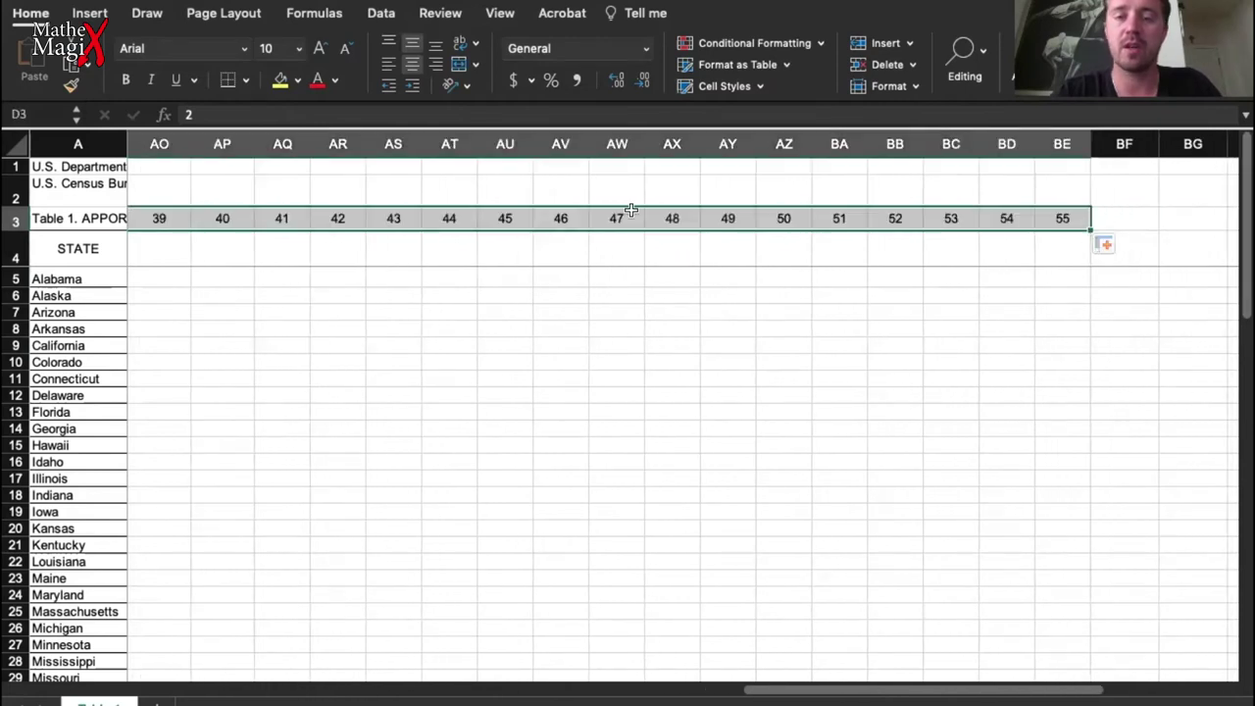
scroll(630, 210, "left", 3)
scroll(630, 210, "left", 10)
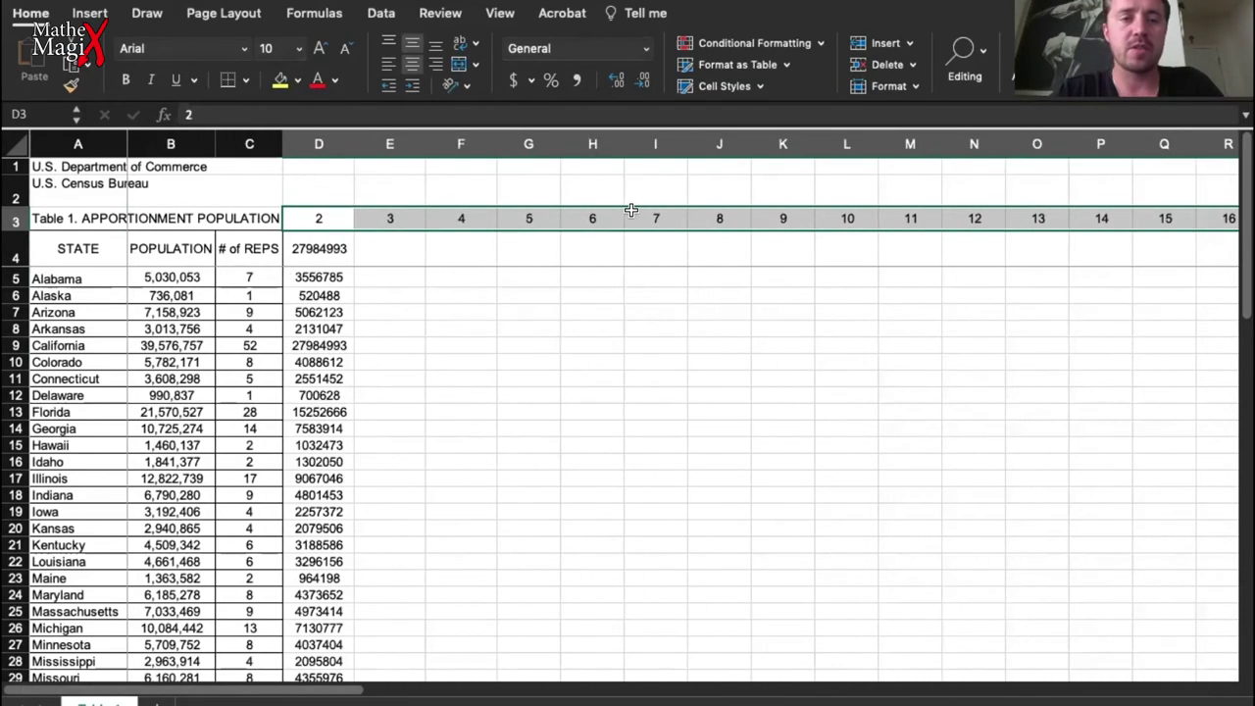
Replace both constant 2s in Alabama's formula in D5 with references to D3, giving =B5/SQRT(D3*(D3-1)).
double_click(315, 277)
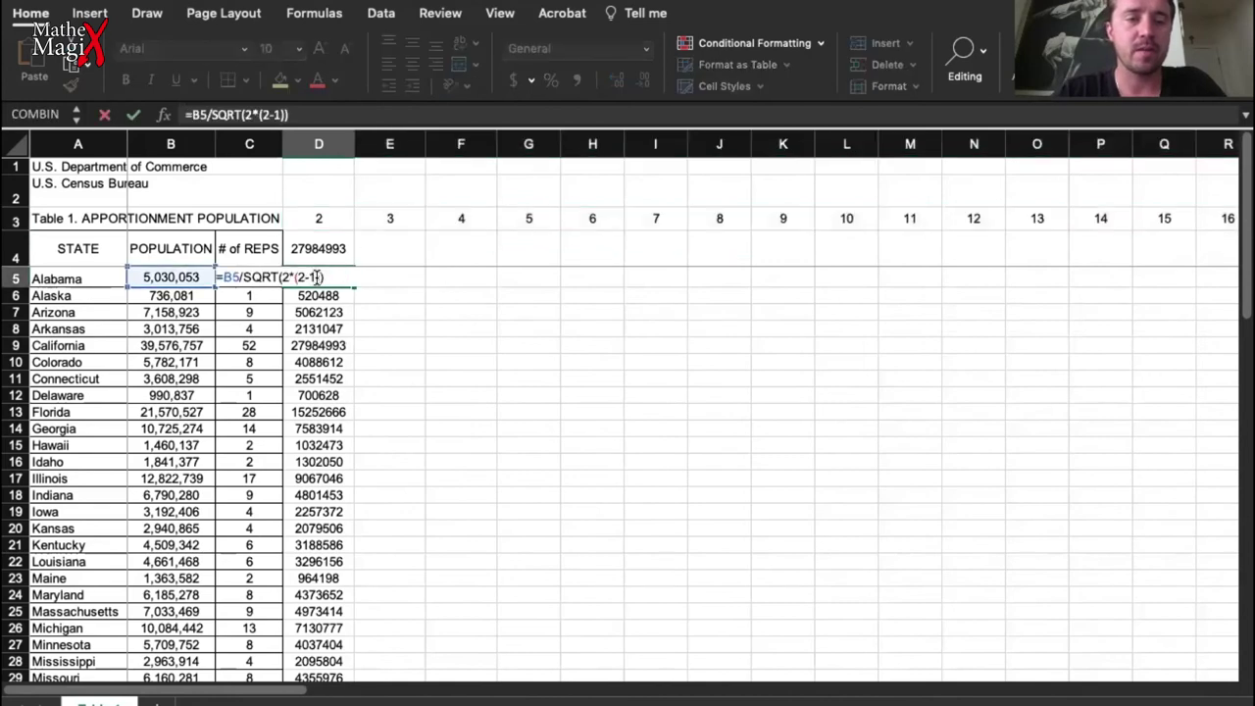
left_click(287, 277)
key("BackSpace")
left_click(316, 217)
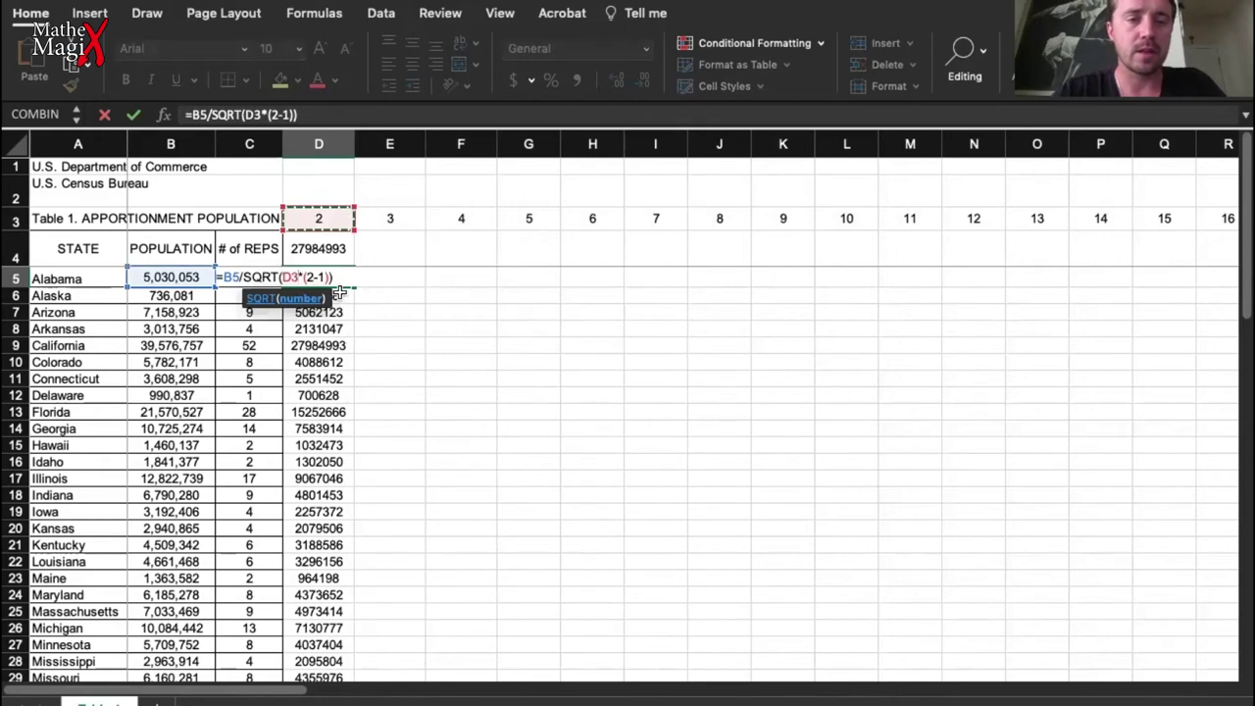
left_click(312, 277)
key("BackSpace")
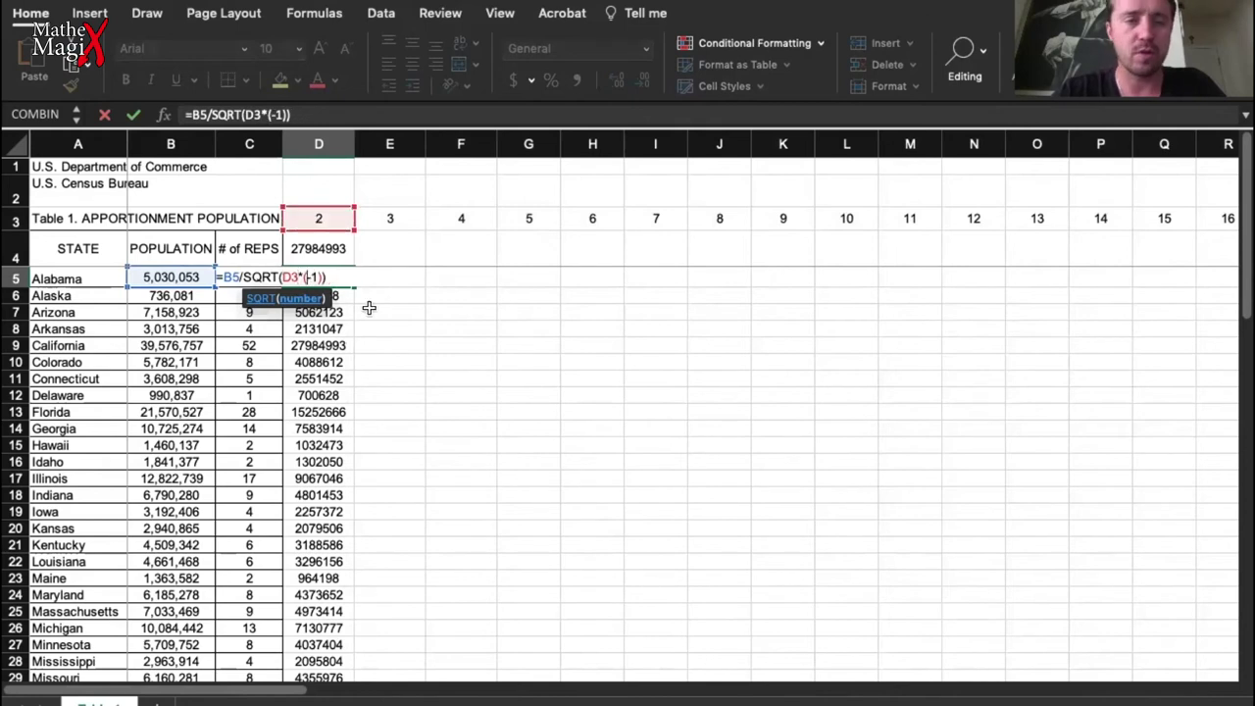
left_click(319, 216)
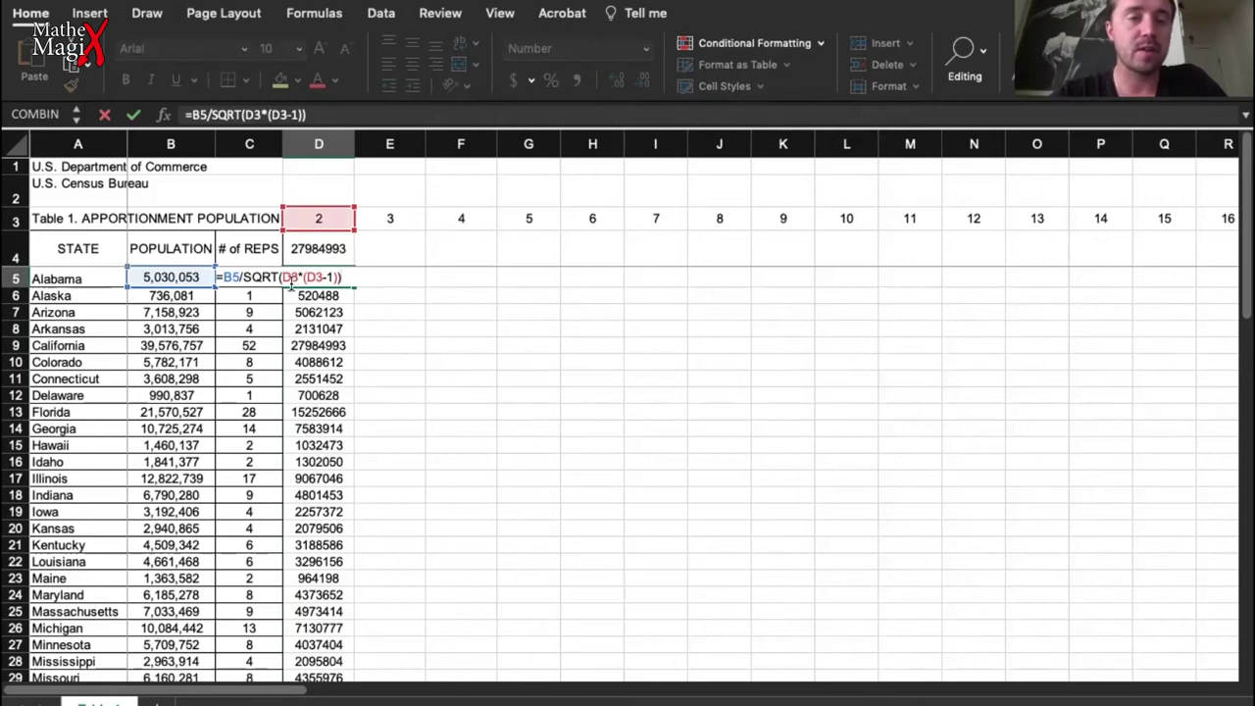
Lock row 3 in both D3 references of D5's formula as D$3, and fill the formula down column D for all states.
left_click(292, 278)
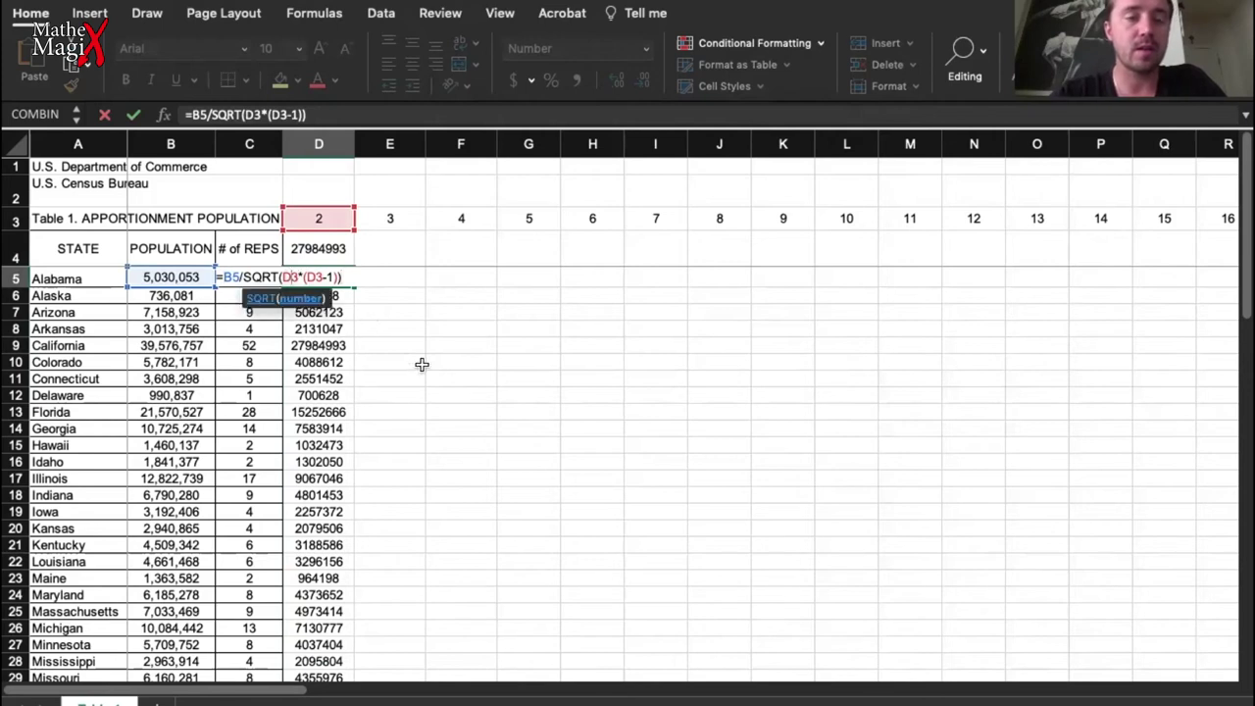
type("$")
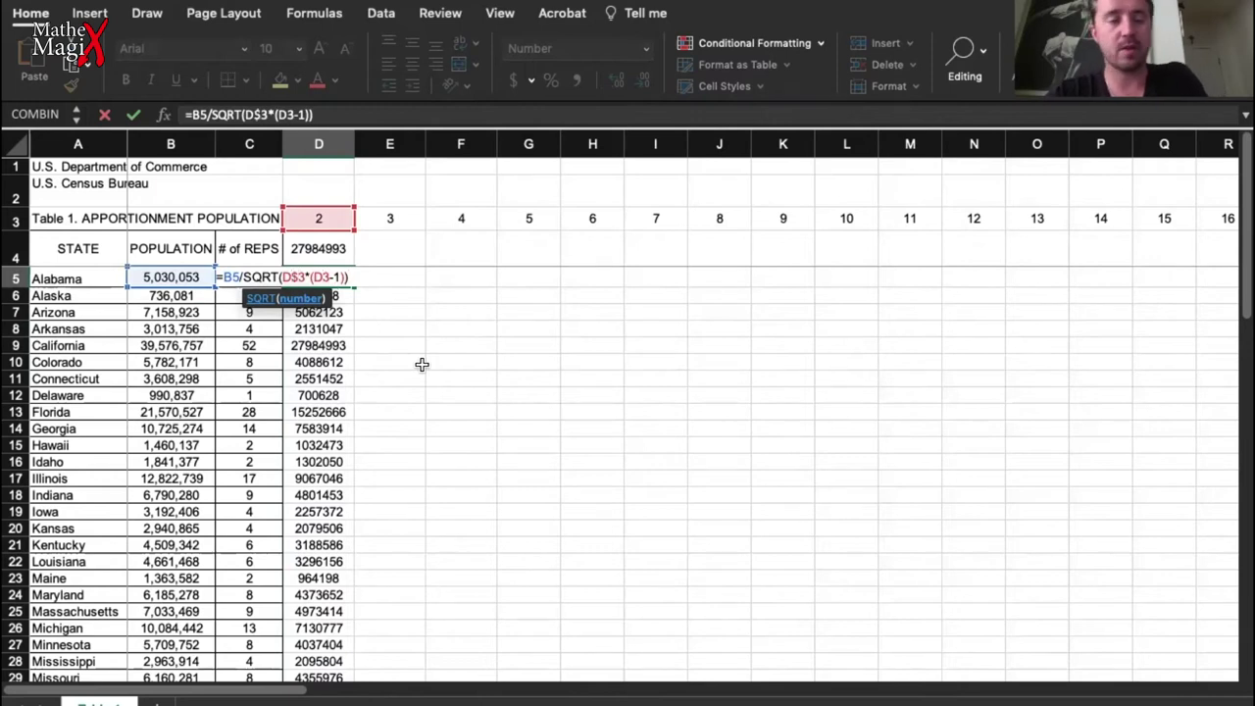
left_click(320, 278)
type("$")
key("Return")
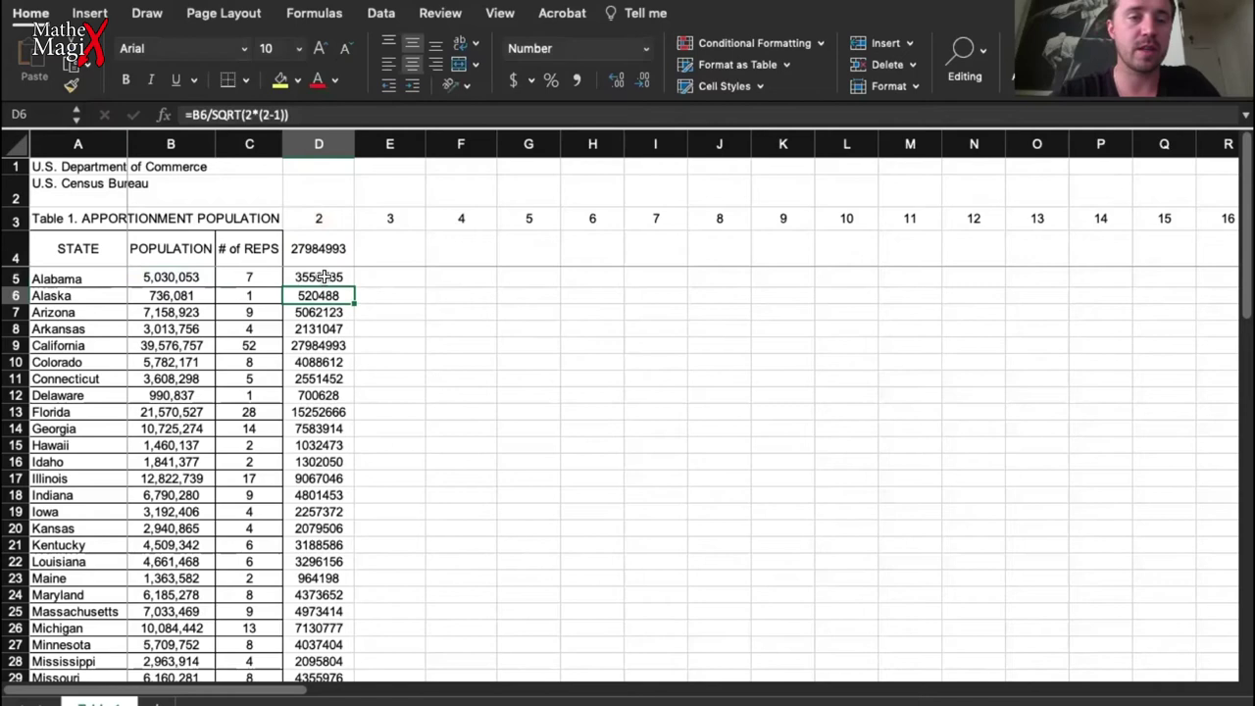
left_click(333, 279)
double_click(355, 287)
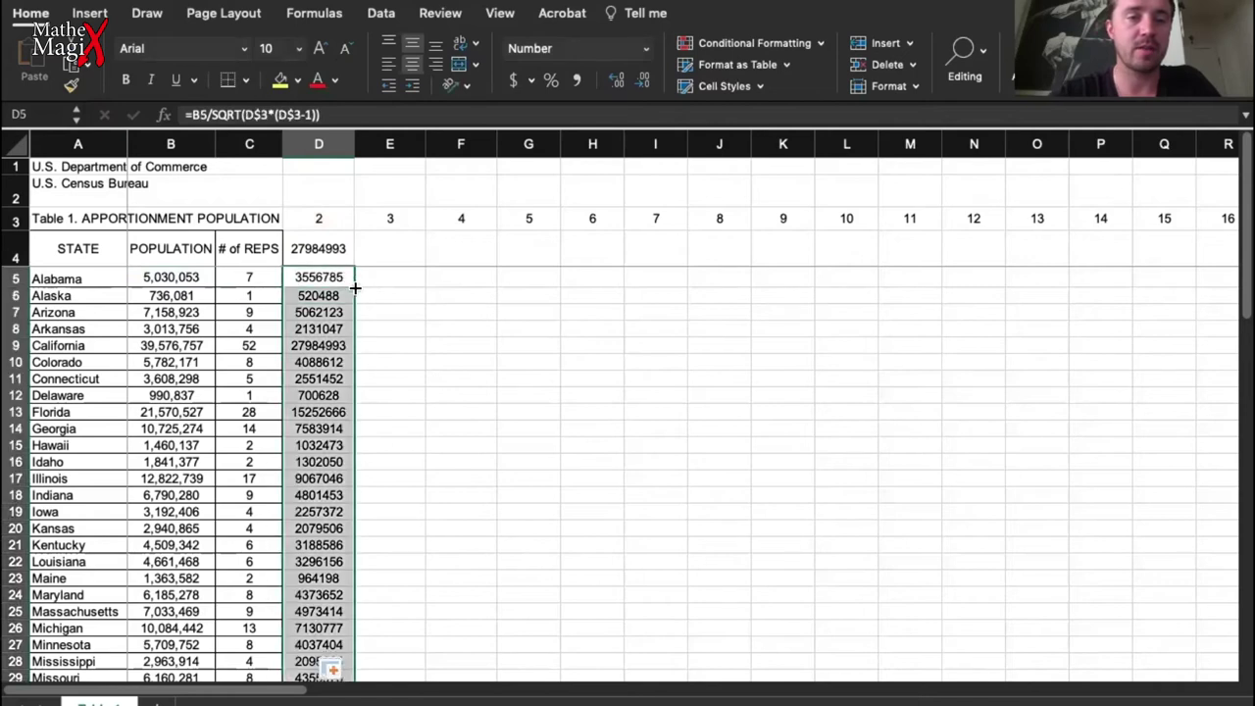
Examine the filled formulas for Connecticut, Hawaii and California in column D without changing them.
double_click(326, 379)
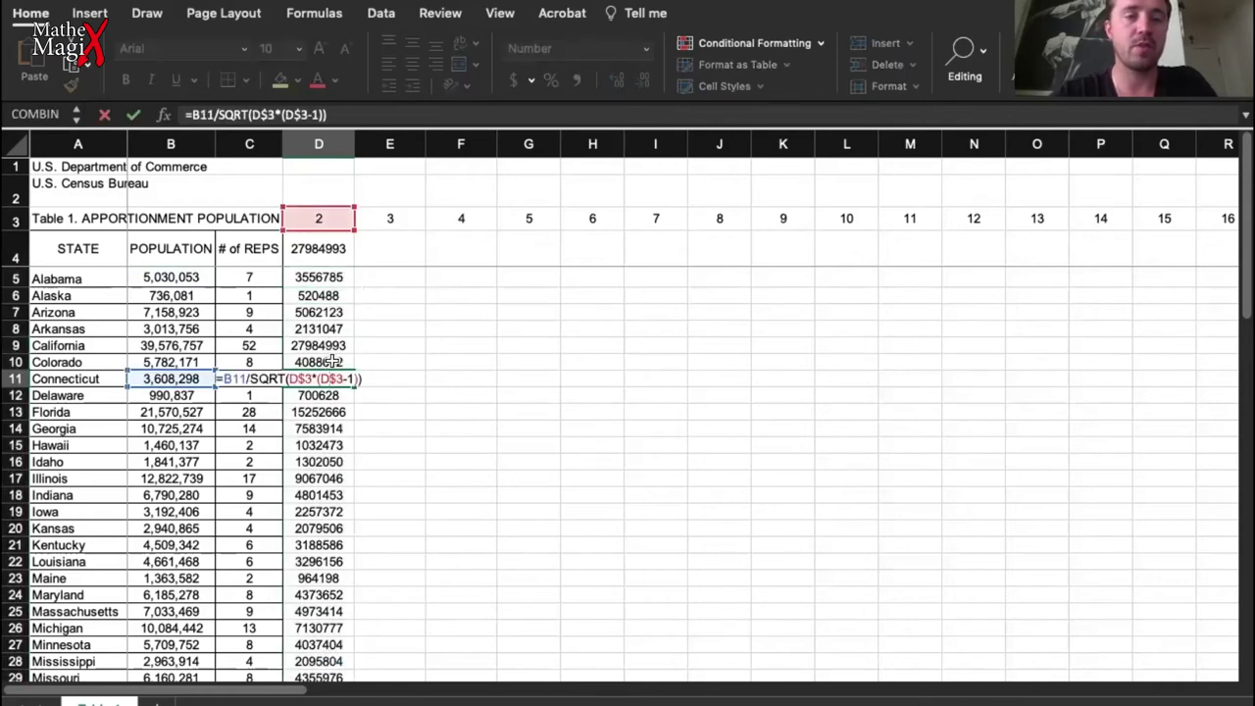
double_click(324, 444)
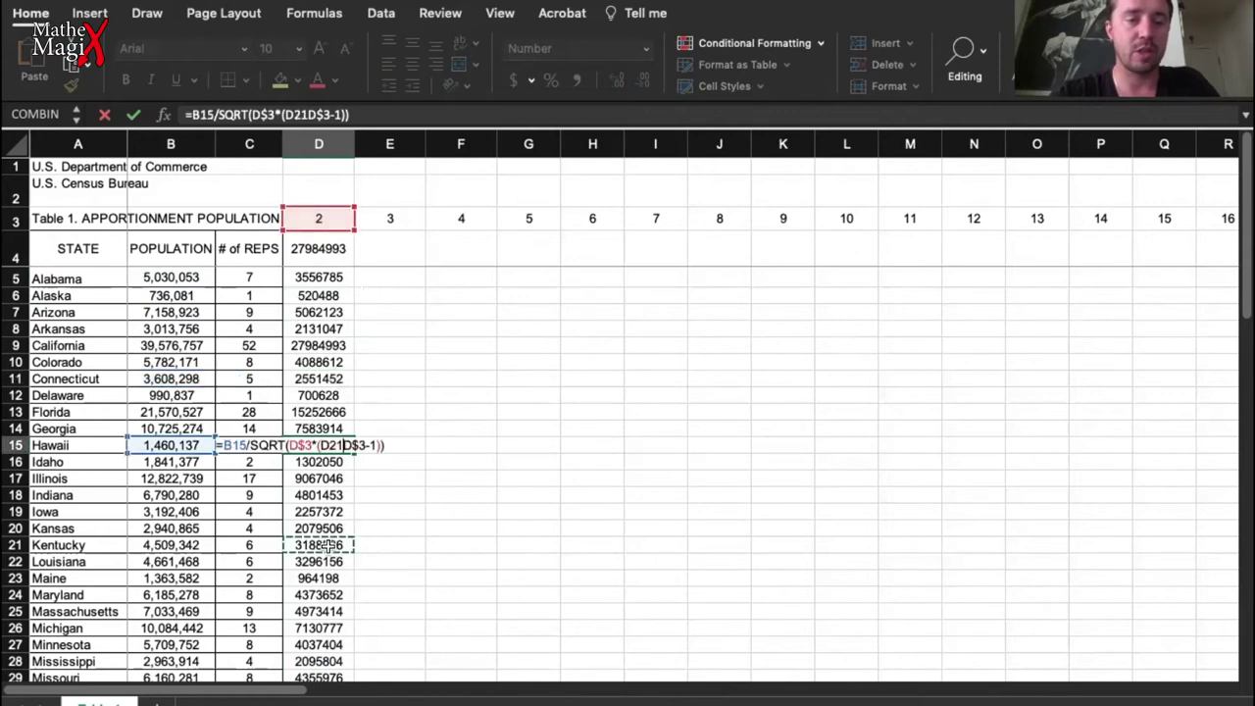
key("Escape")
double_click(319, 343)
key("Escape")
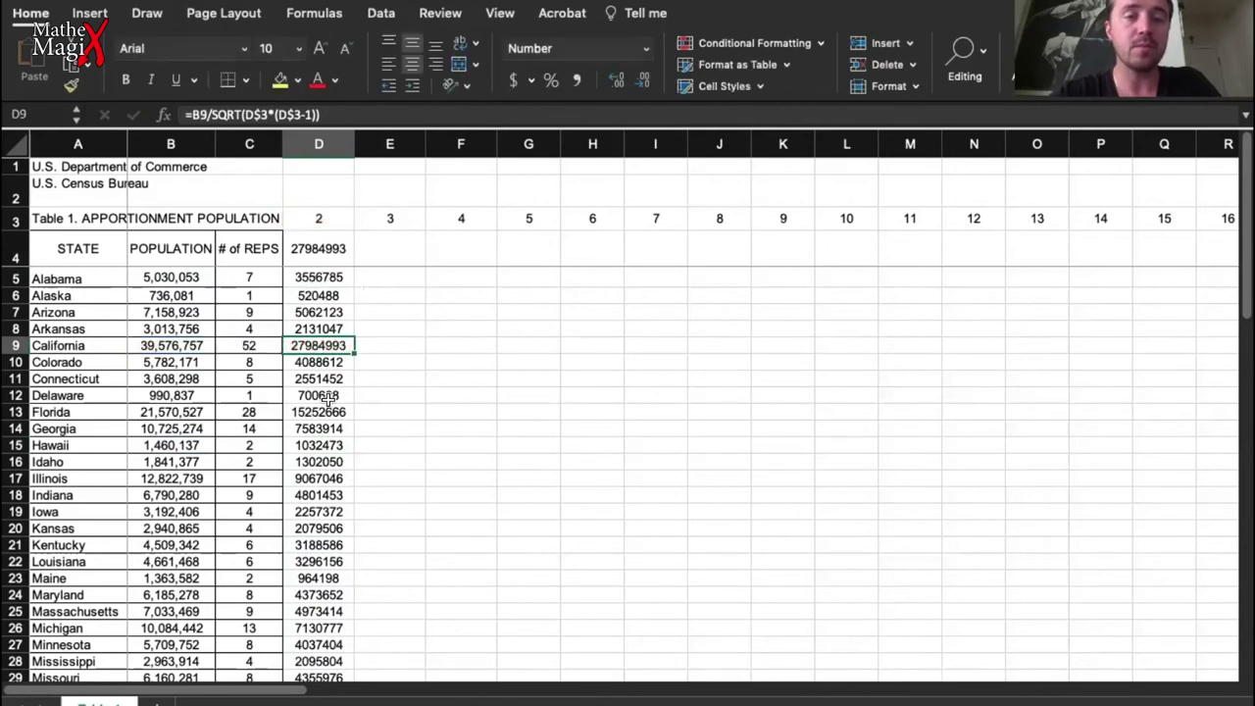
Lock column B in D5's formula as $B5, and fill the formula across all states and numbered columns through BE54.
double_click(326, 276)
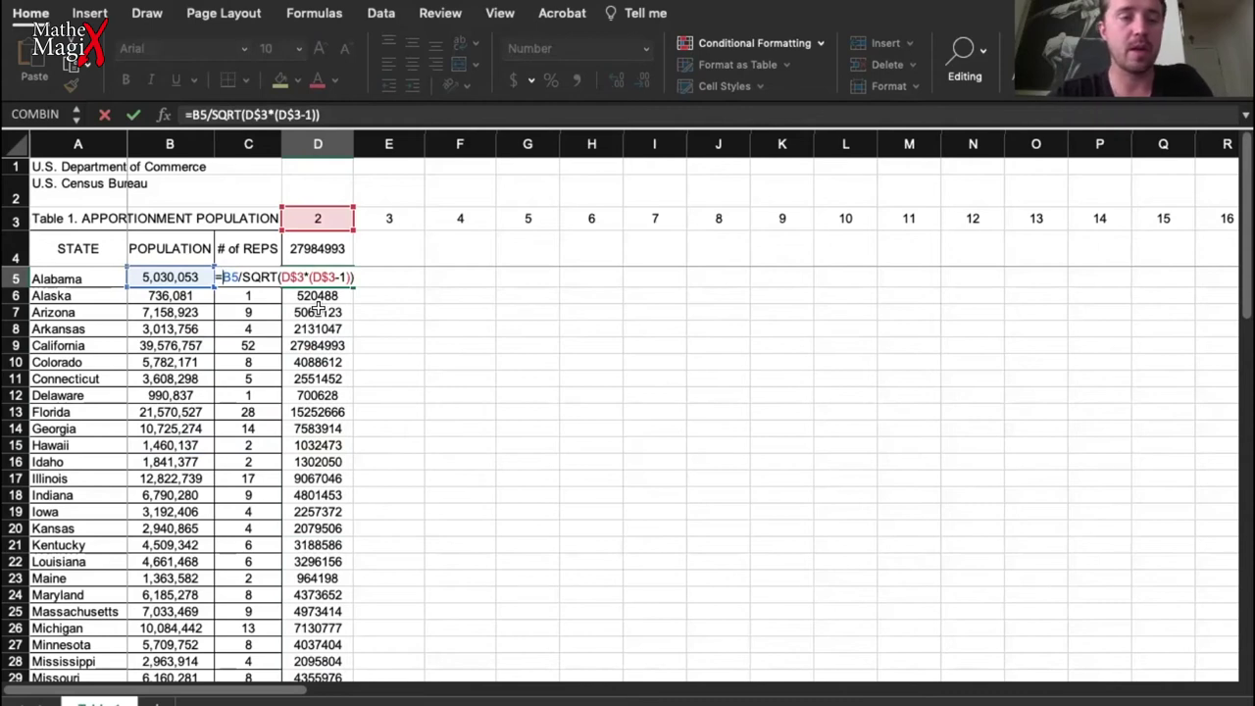
key("Return")
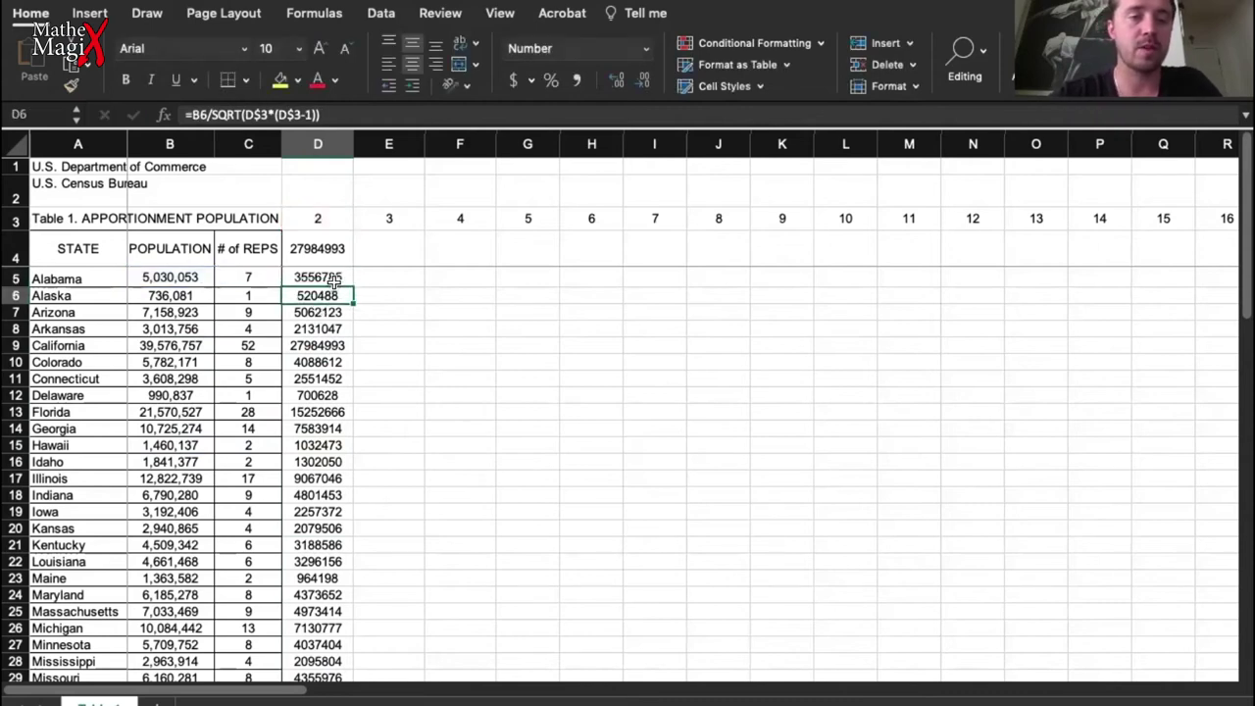
left_click(333, 279)
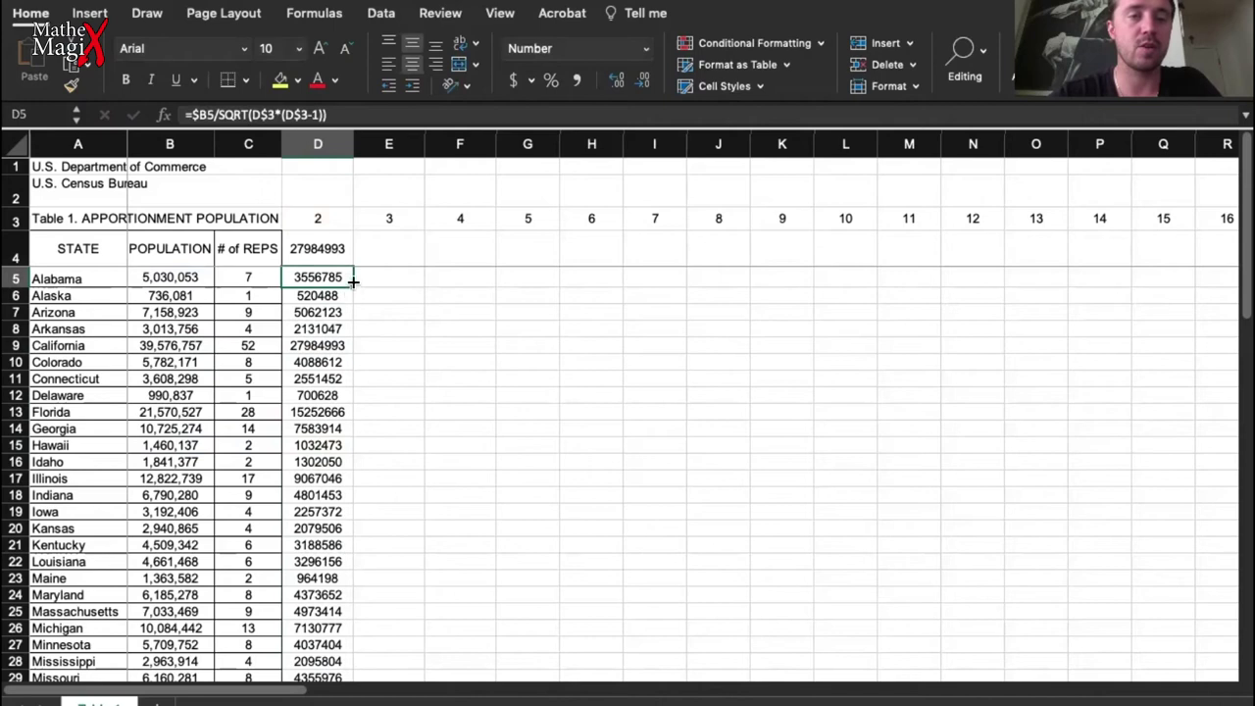
left_click_drag(353, 281, 1053, 418)
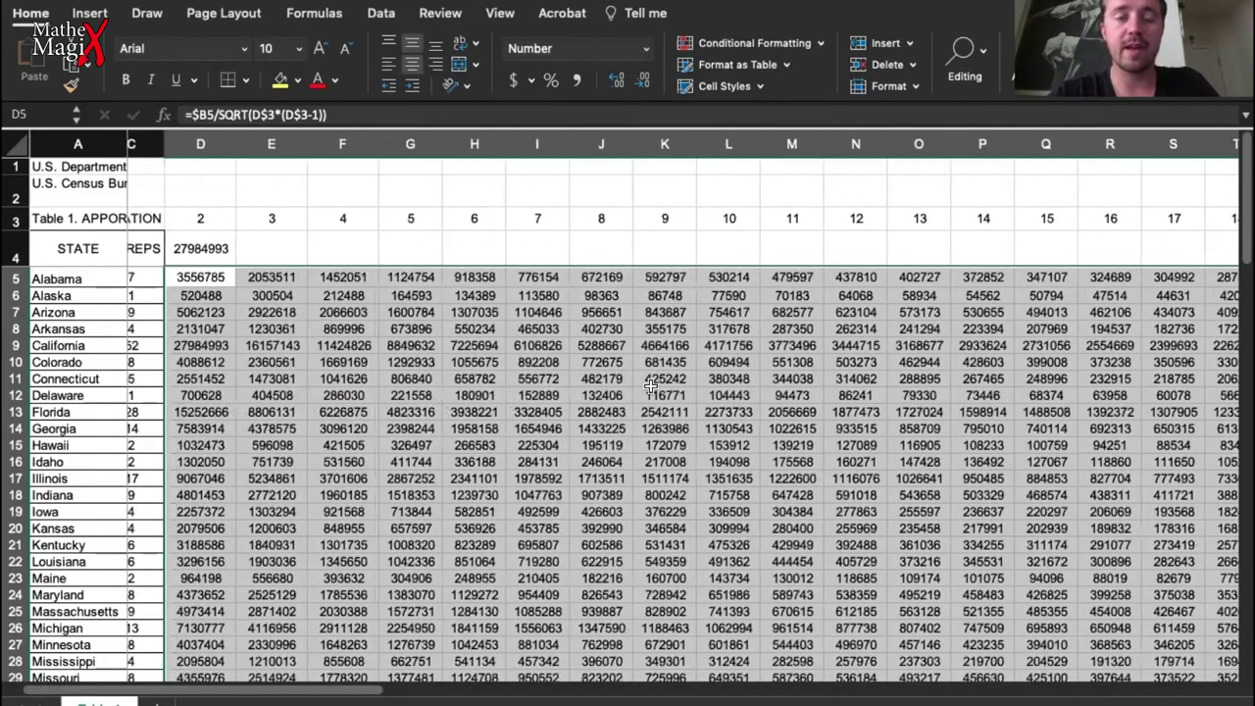
Examine the filled priority values across the states and out to column BE.
scroll(650, 383, "right", 3)
scroll(650, 384, "down", 5)
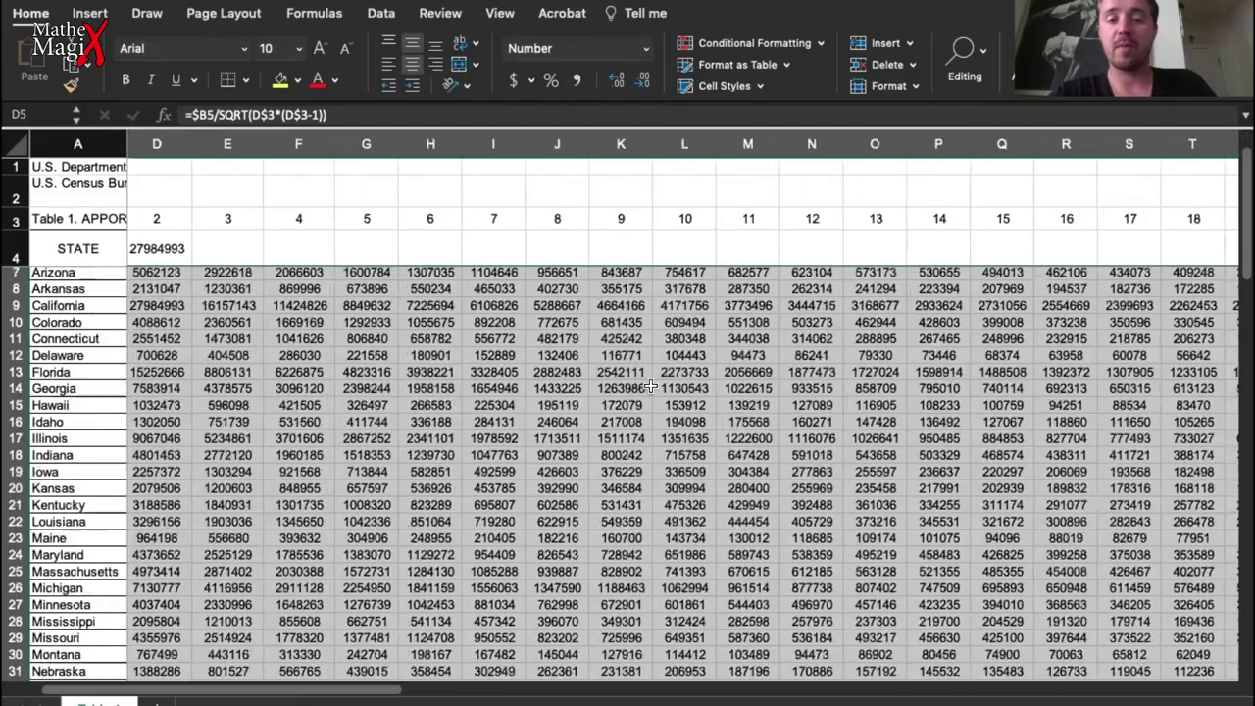
scroll(649, 385, "down", 2)
scroll(650, 385, "left", 3)
scroll(650, 385, "up", 6)
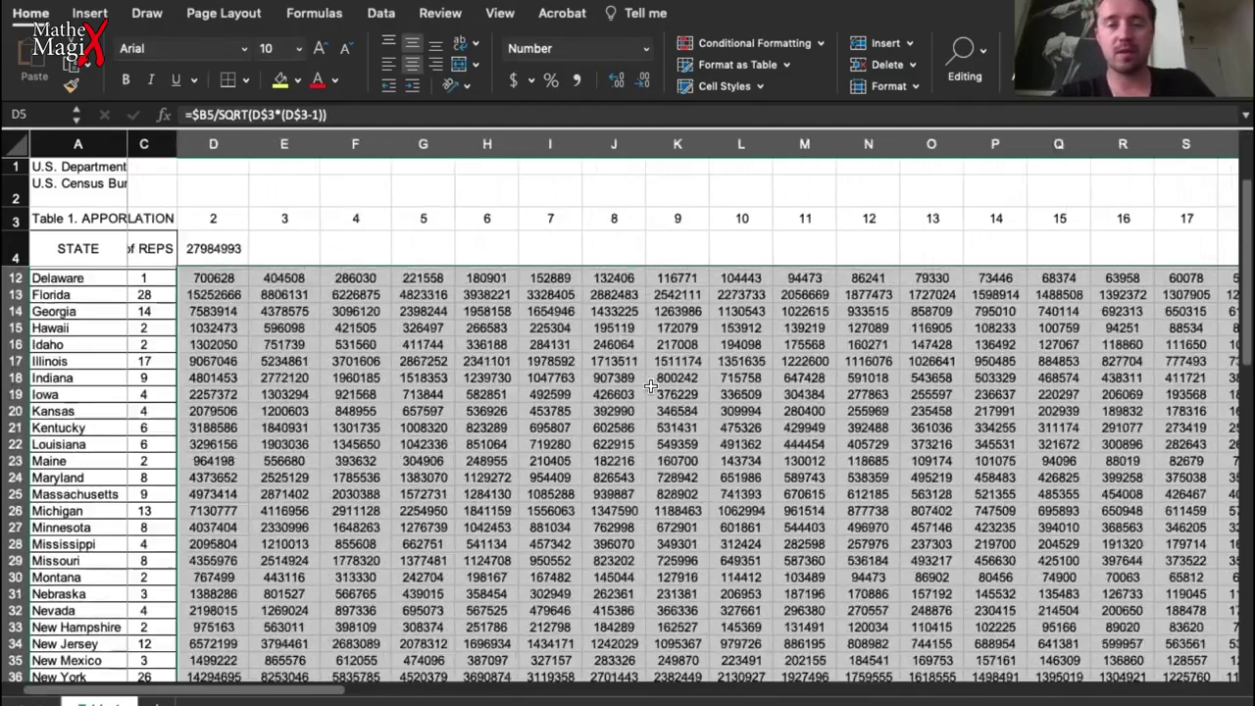
scroll(650, 383, "right", 15)
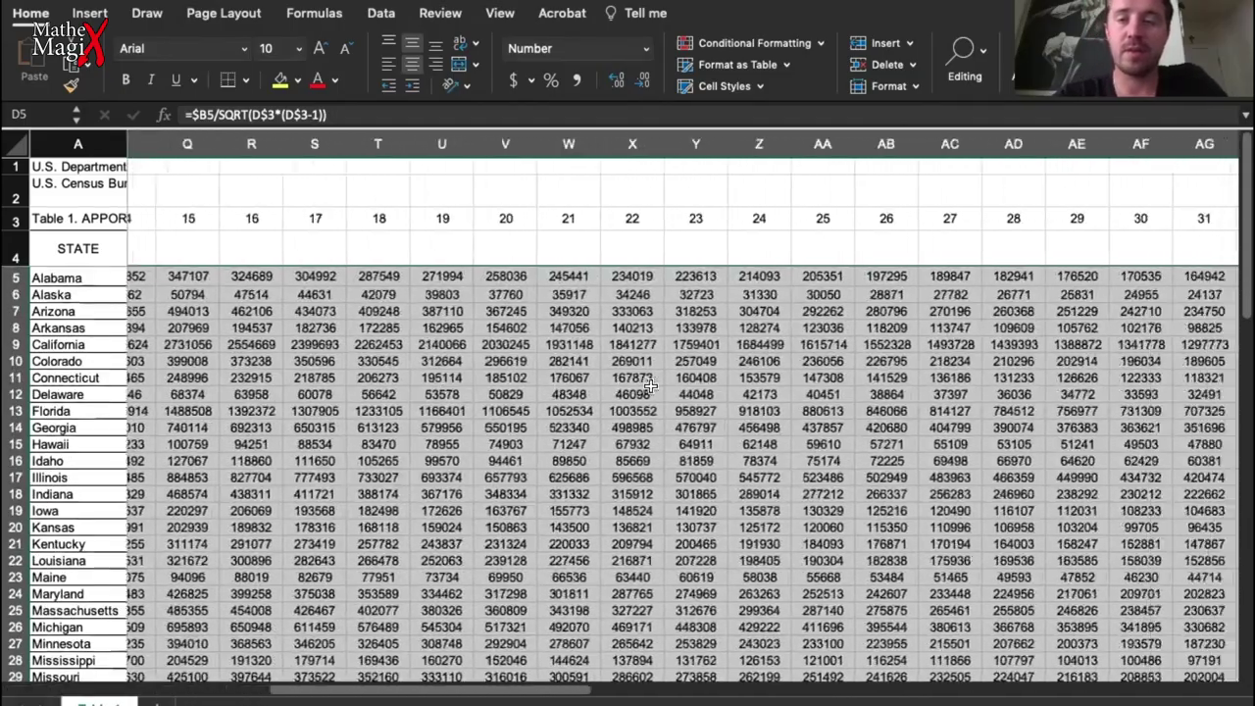
scroll(649, 383, "down", 1)
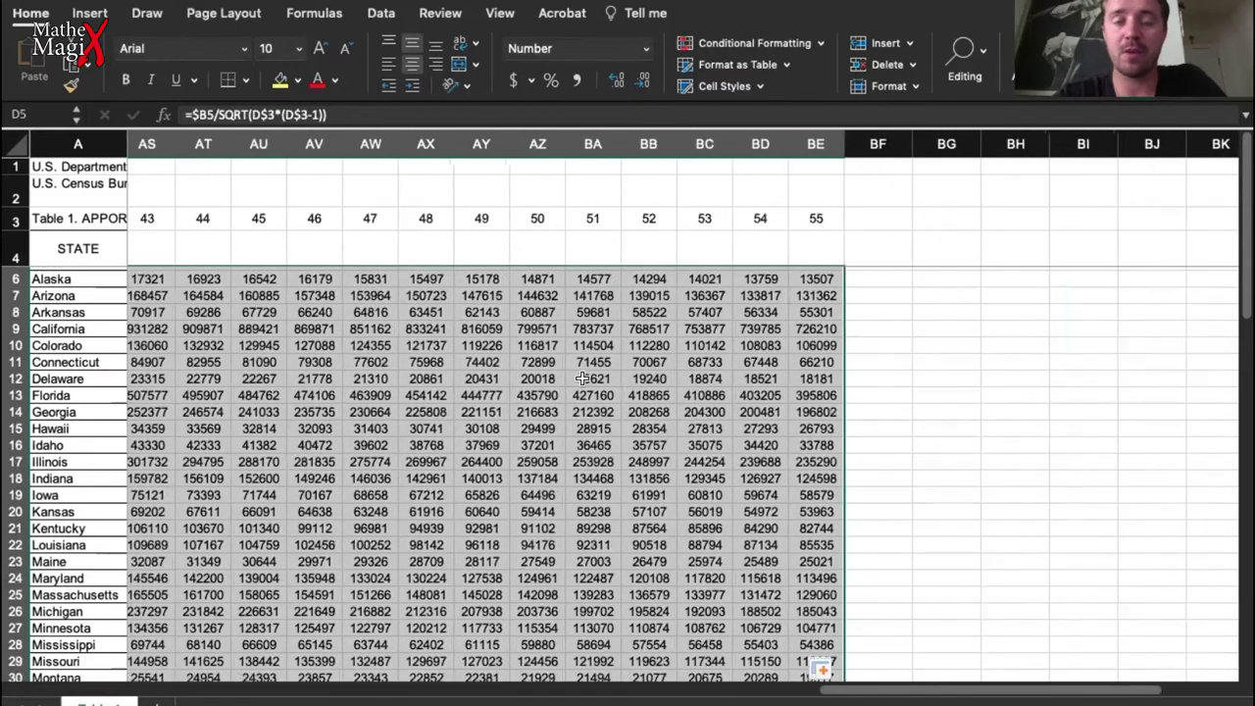
scroll(520, 407, "left", 10)
scroll(520, 406, "up", 1)
scroll(520, 406, "left", 6)
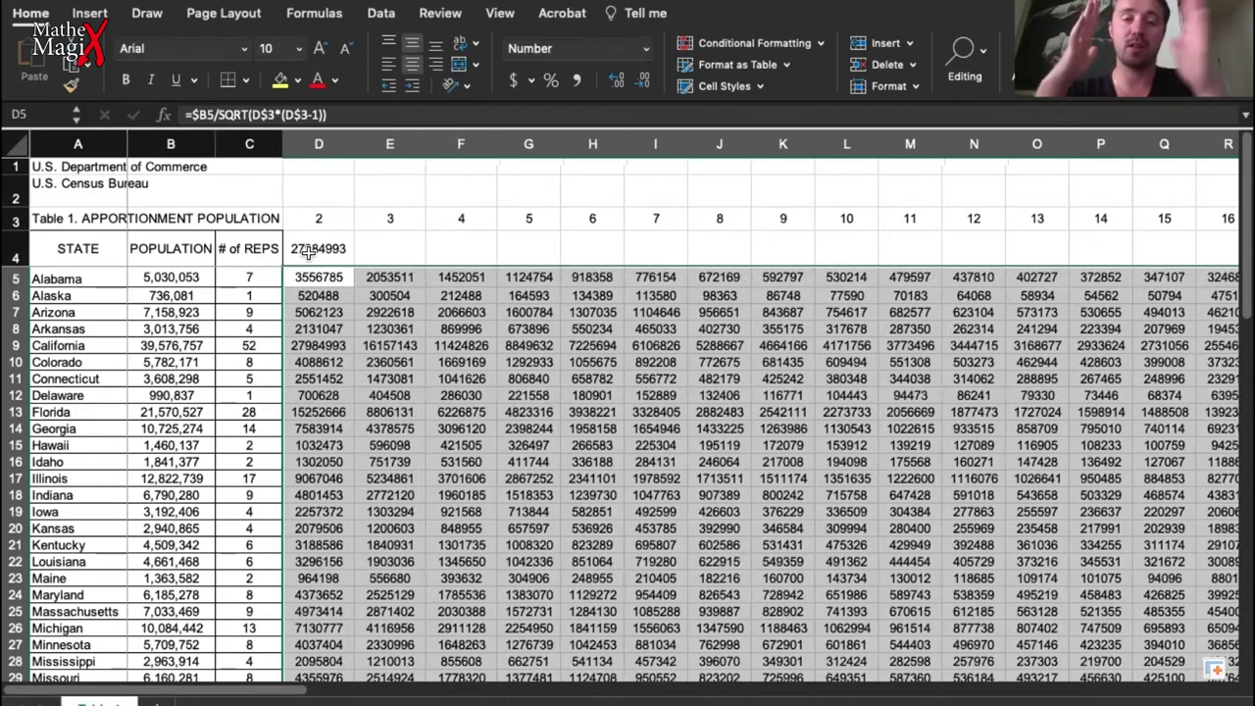
Set the rank argument of the LARGE formula in D4 to 385.
left_click(308, 252)
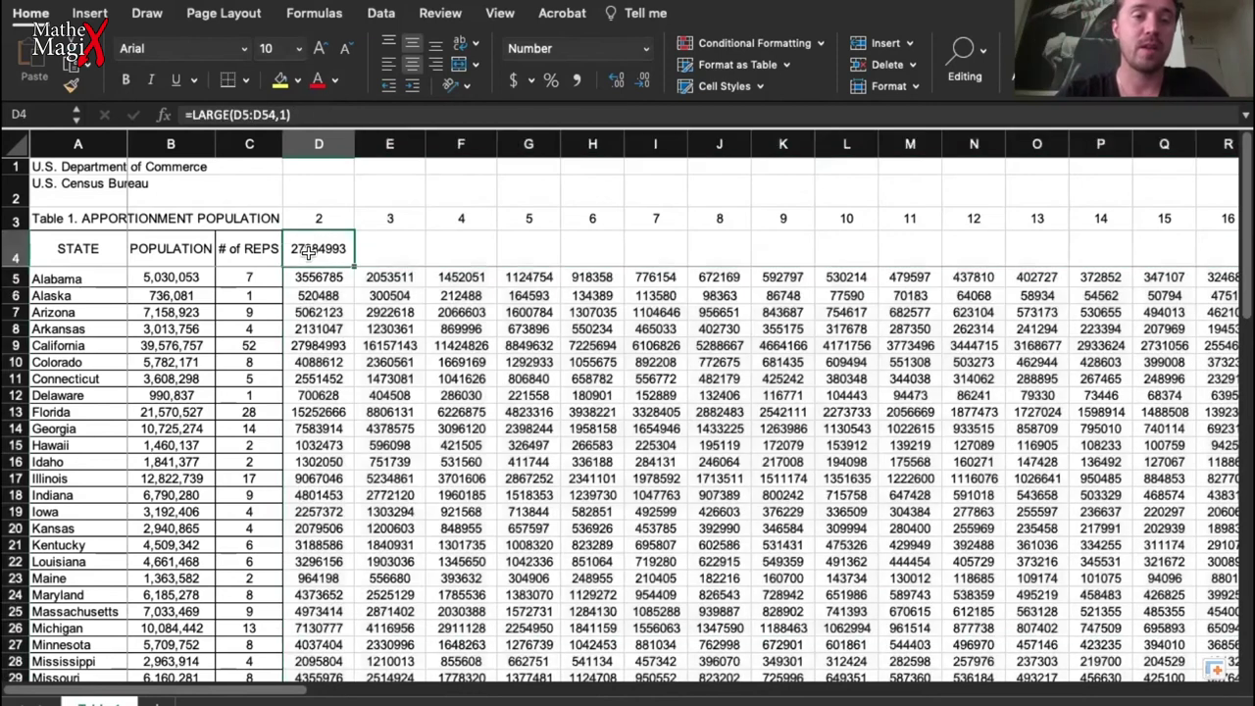
double_click(308, 248)
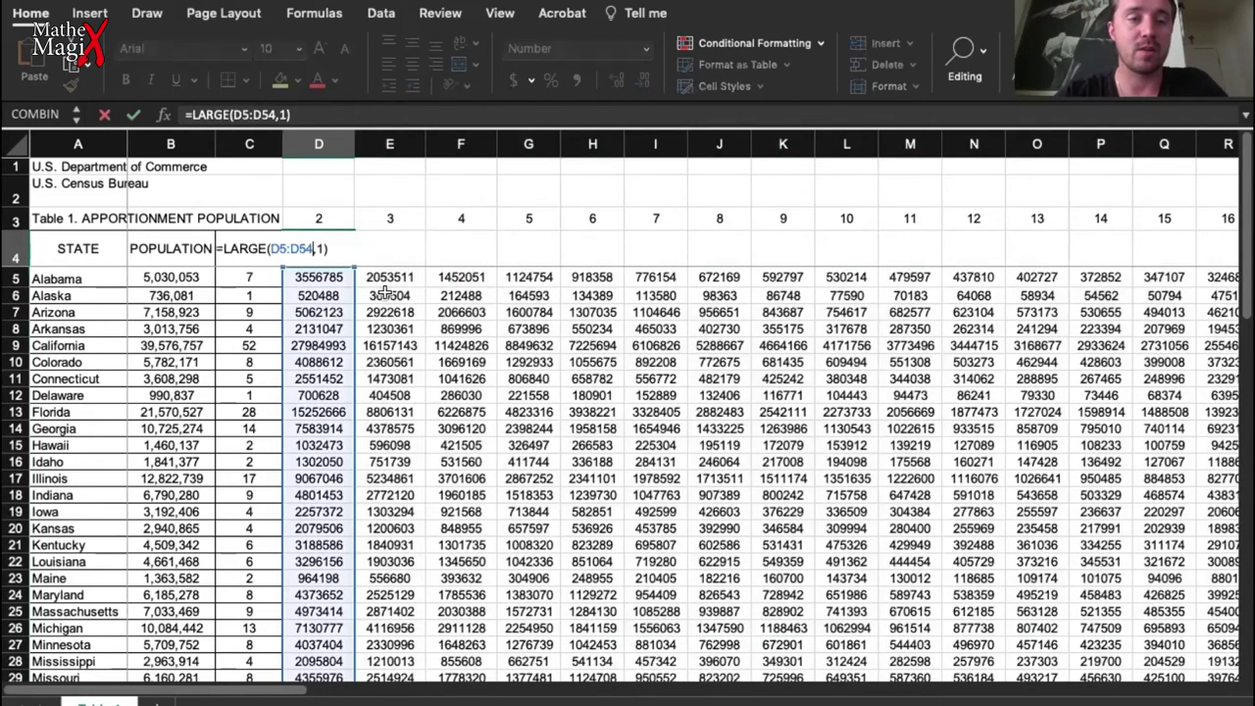
key("Left")
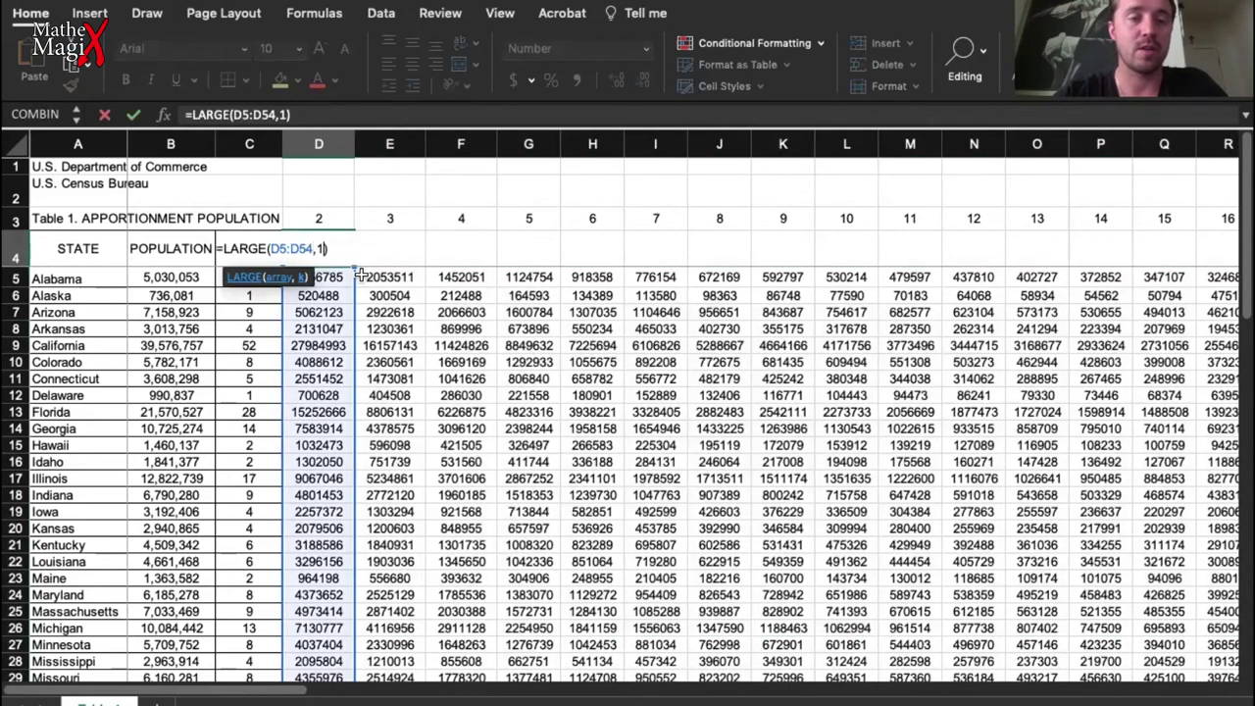
type("385")
key("Return")
Extend the LARGE formula's range in D4 to D5:BE54 and make the cell bold.
double_click(323, 248)
left_click_drag(319, 278, 910, 471)
key("Return")
left_click(336, 246)
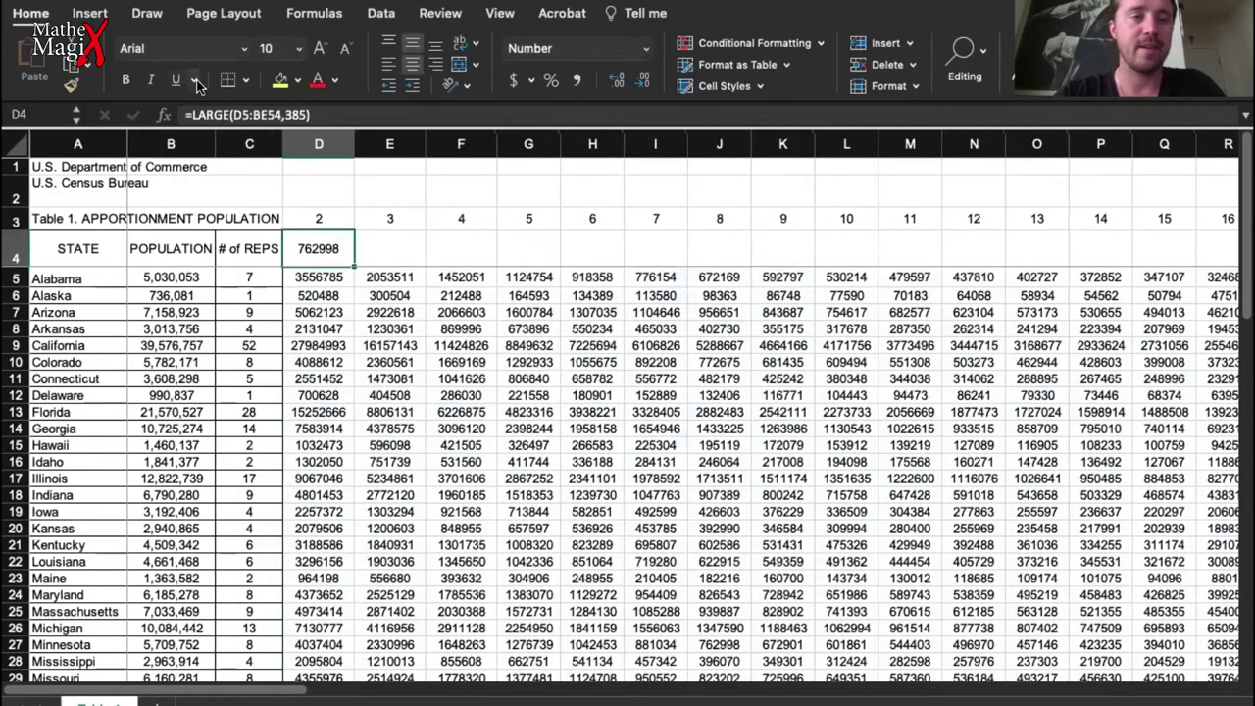
left_click(125, 79)
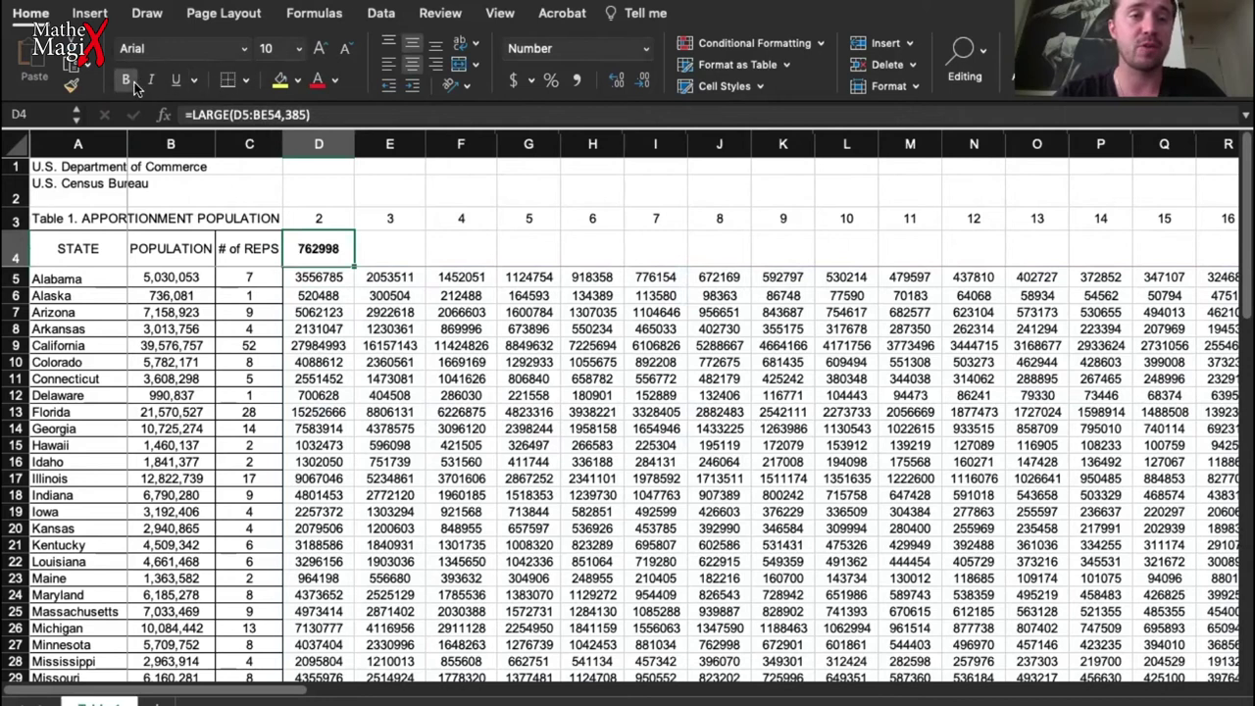
Add a conditional formatting rule to D5:BE54 giving values greater than or equal to $D$4 a light red fill with dark red text.
left_click(319, 277)
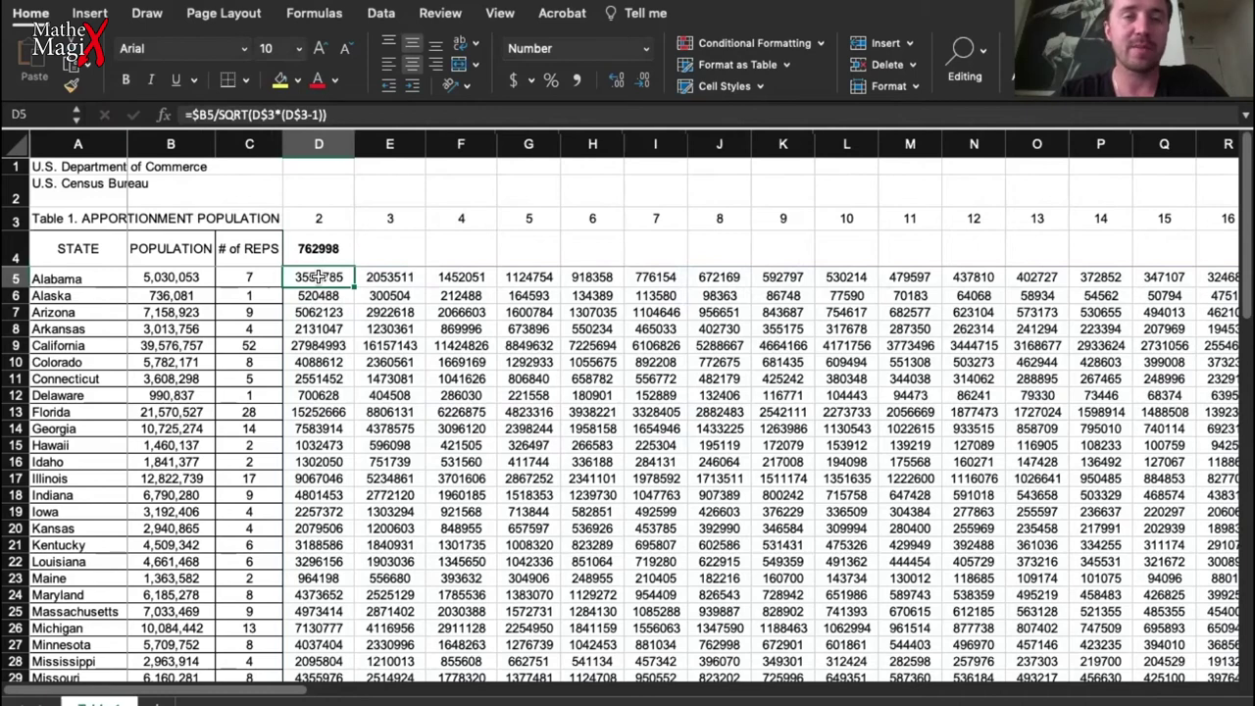
left_click_drag(319, 277, 1050, 495)
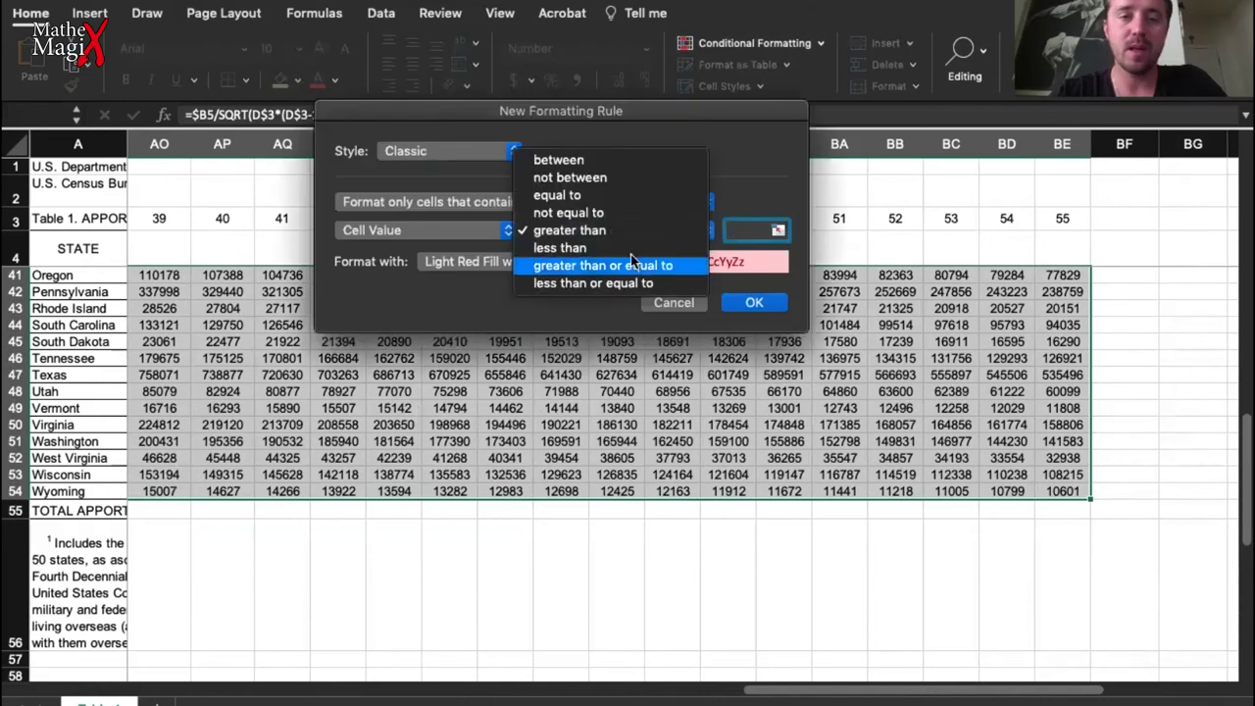
left_click(642, 340)
scroll(193, 387, "up", 10)
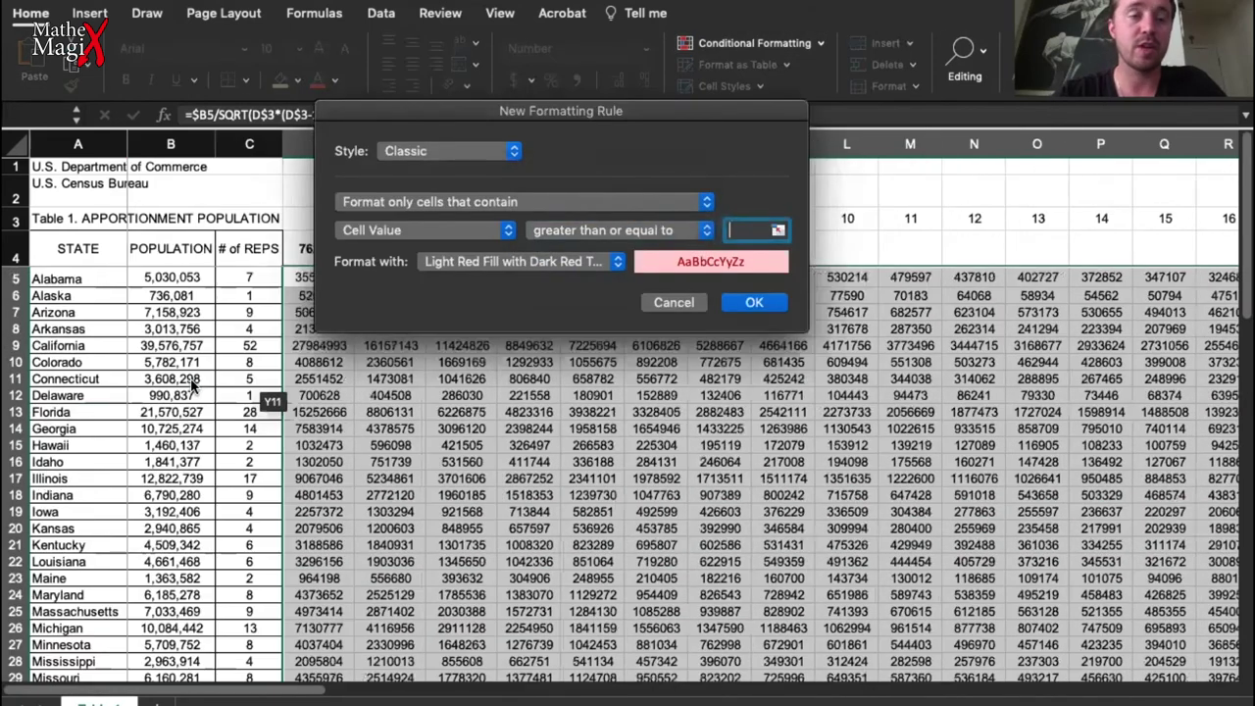
left_click(306, 254)
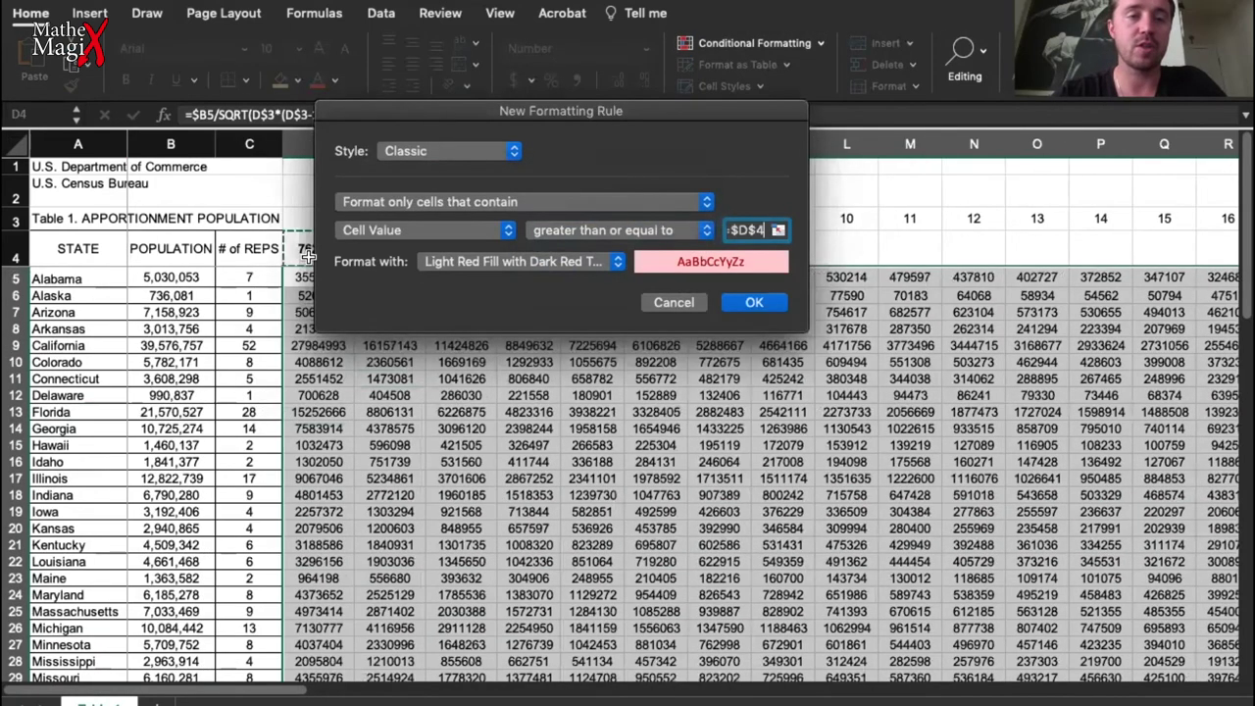
left_click(753, 303)
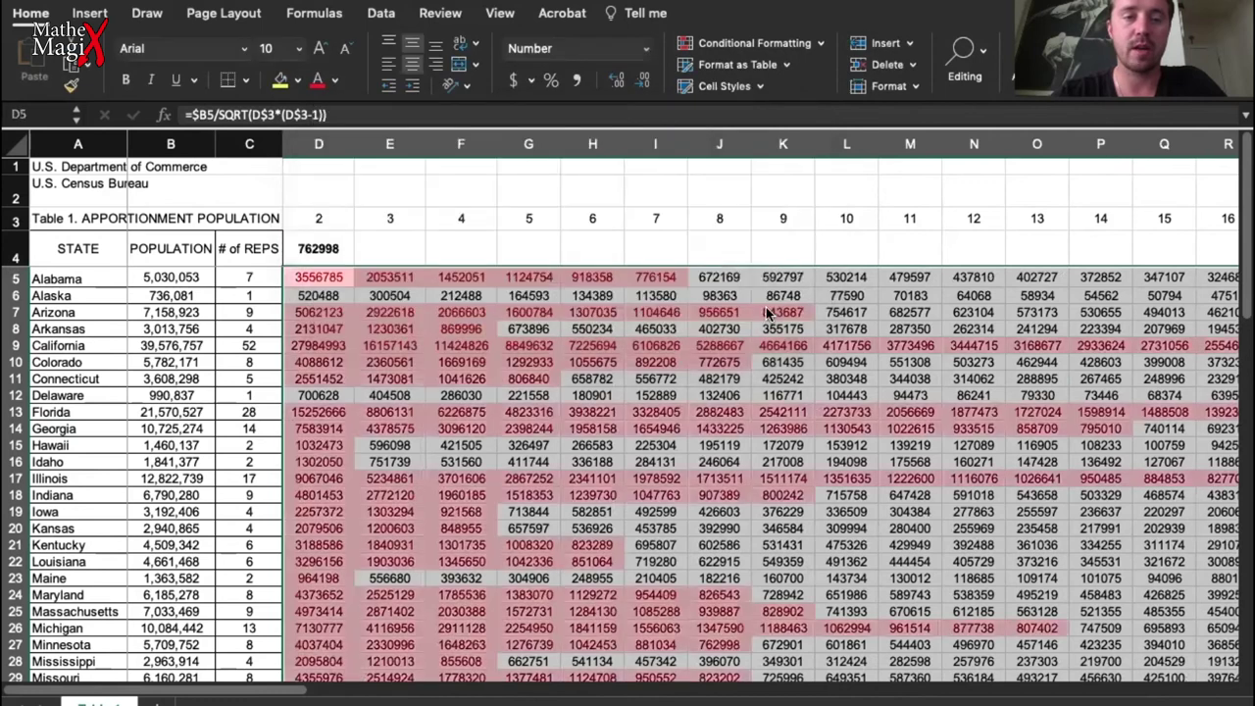
Compare the highlighted values in the Arizona and Florida rows with the row 3 numbers and the # of REPS column.
scroll(623, 466, "down", 1)
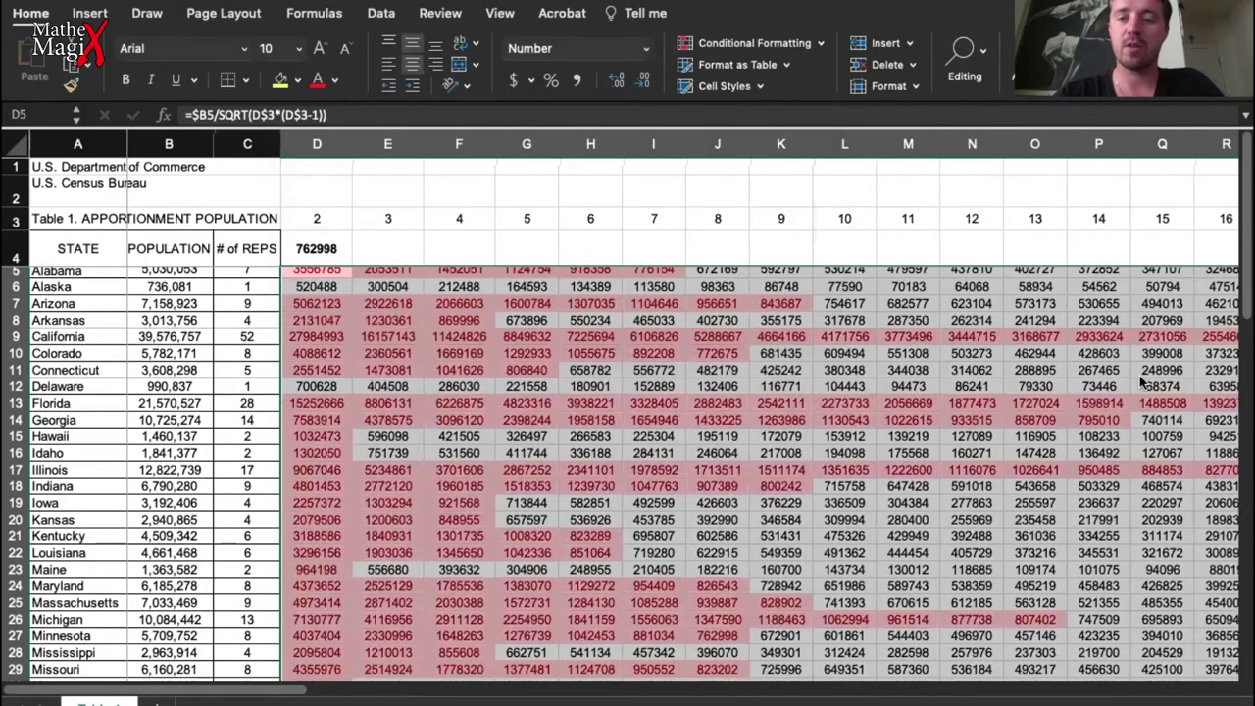
scroll(492, 379, "up", 1)
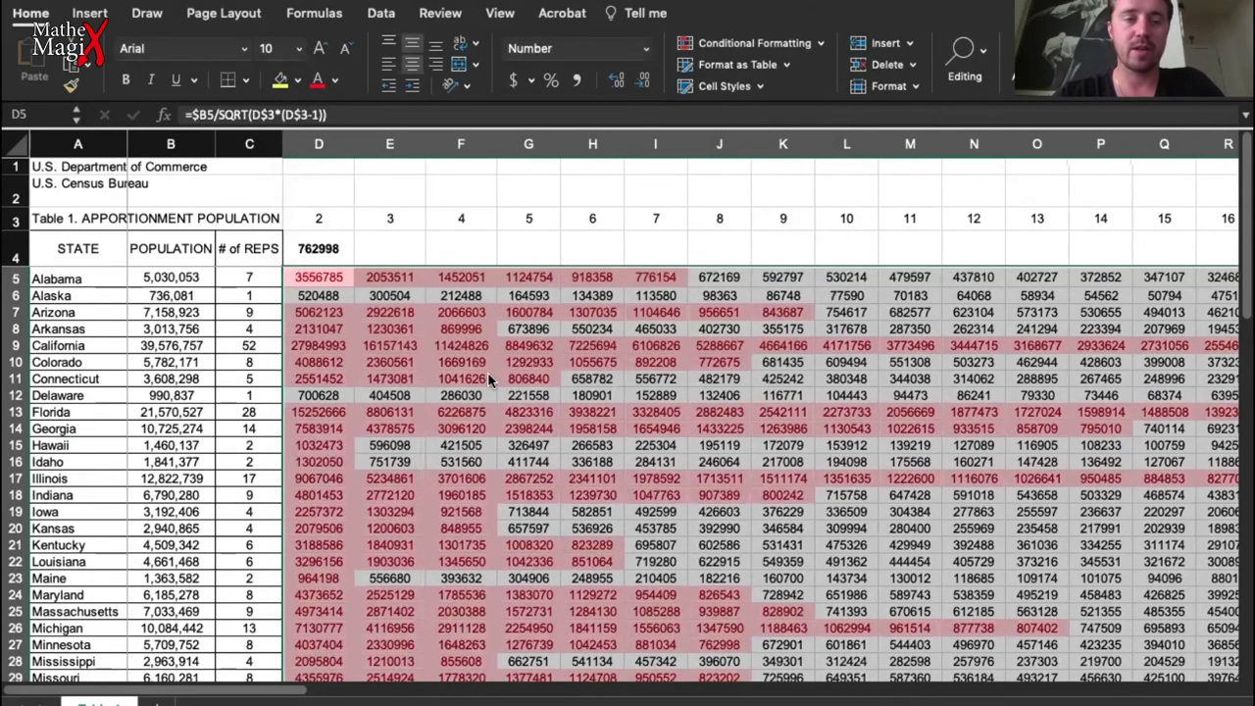
left_click_drag(308, 314, 780, 311)
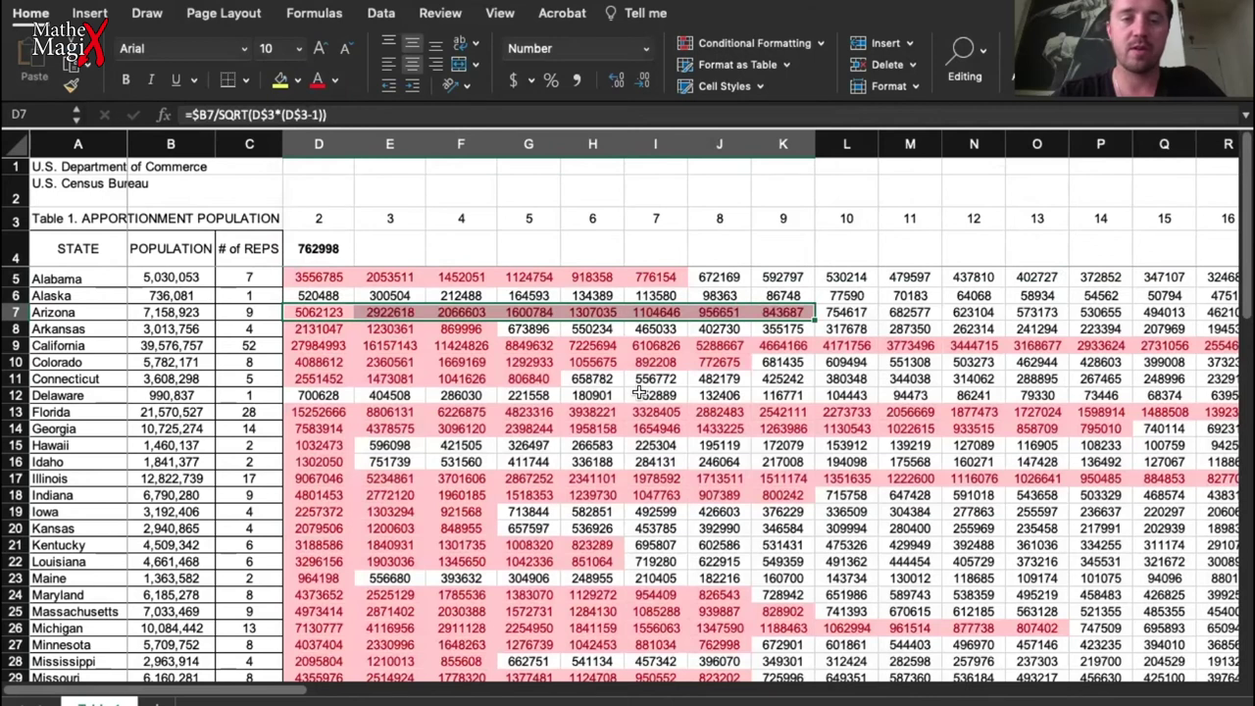
left_click(251, 312)
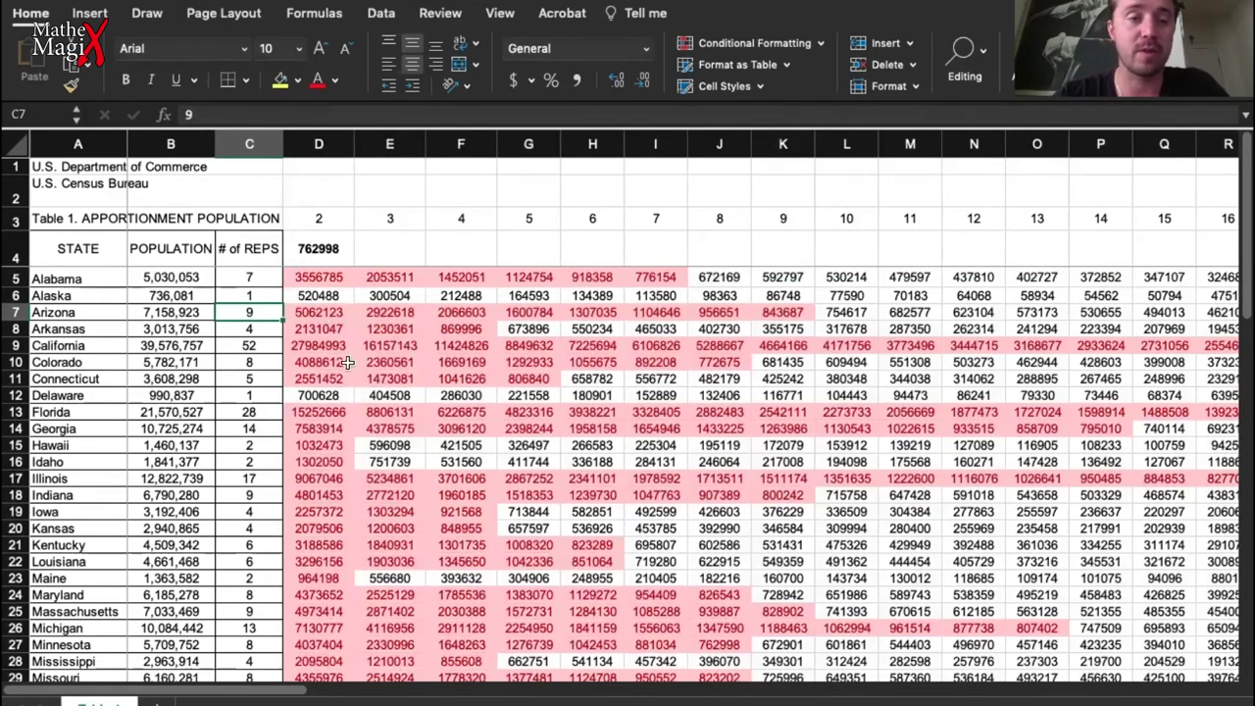
left_click_drag(319, 411, 610, 414)
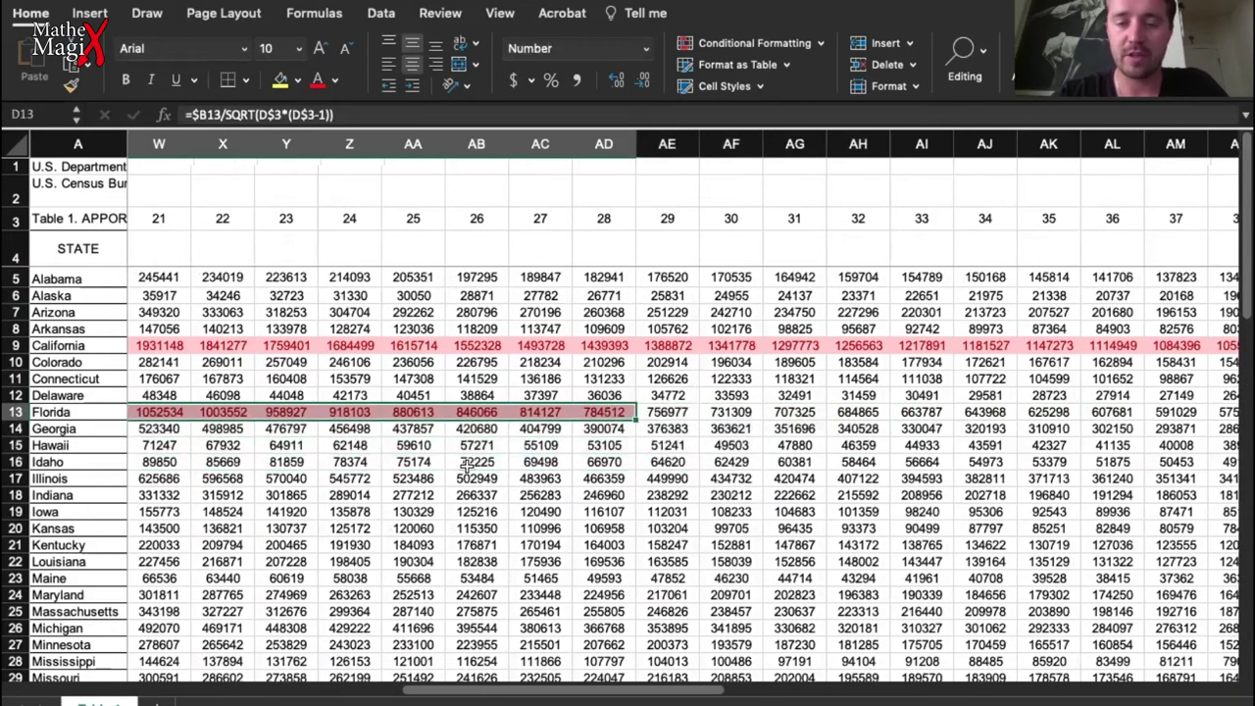
Examine the representative counts for California and Texas in the # of REPS column, looking through the other states' rows as well.
scroll(467, 466, "left", 10)
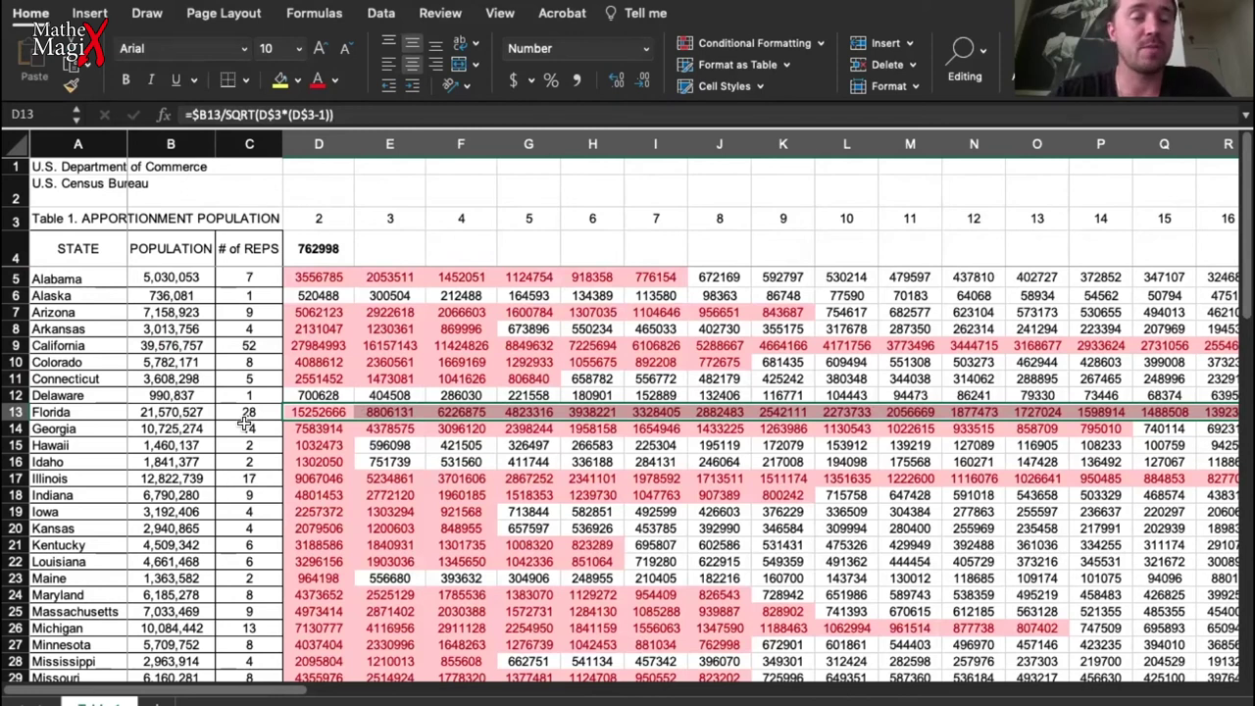
left_click(253, 343)
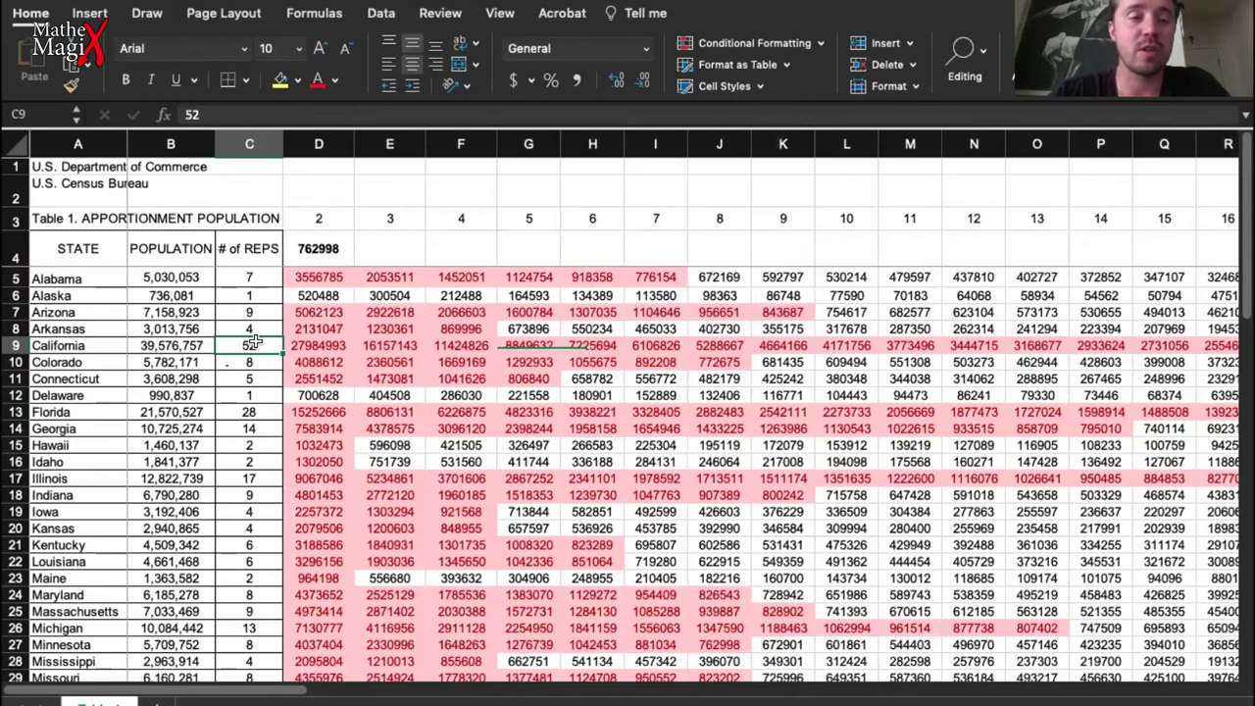
scroll(253, 341, "down", 6)
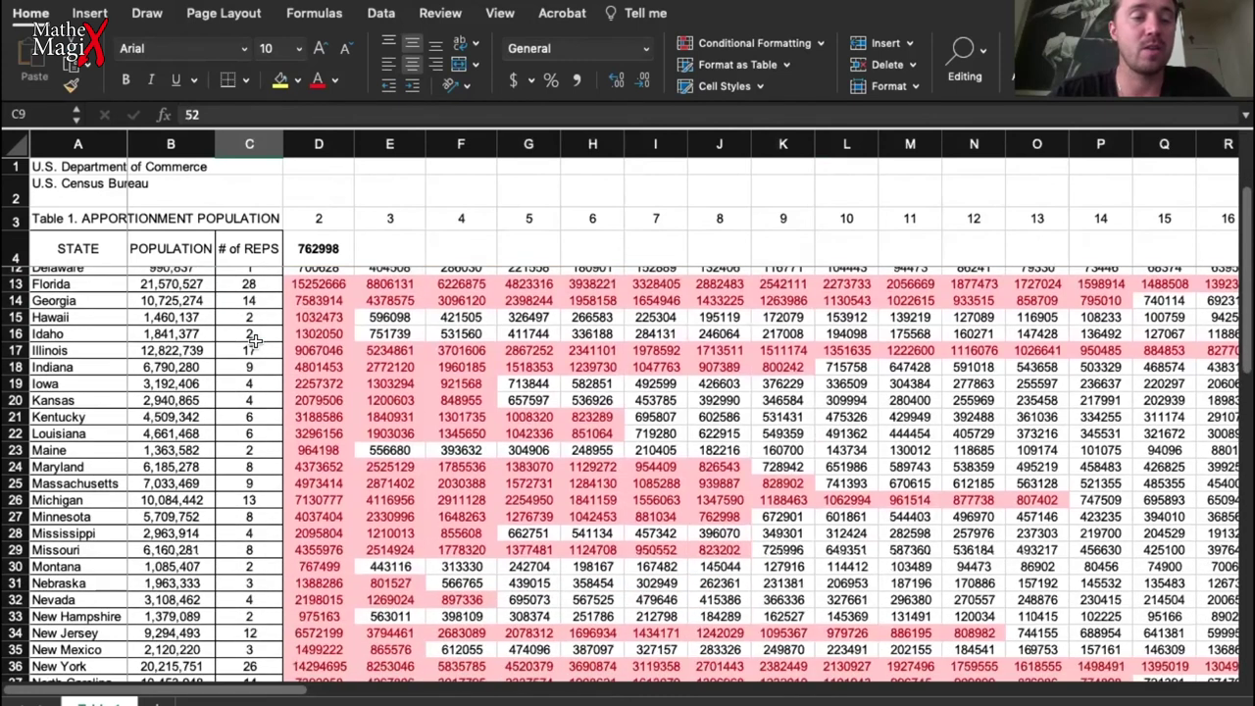
scroll(253, 341, "down", 2)
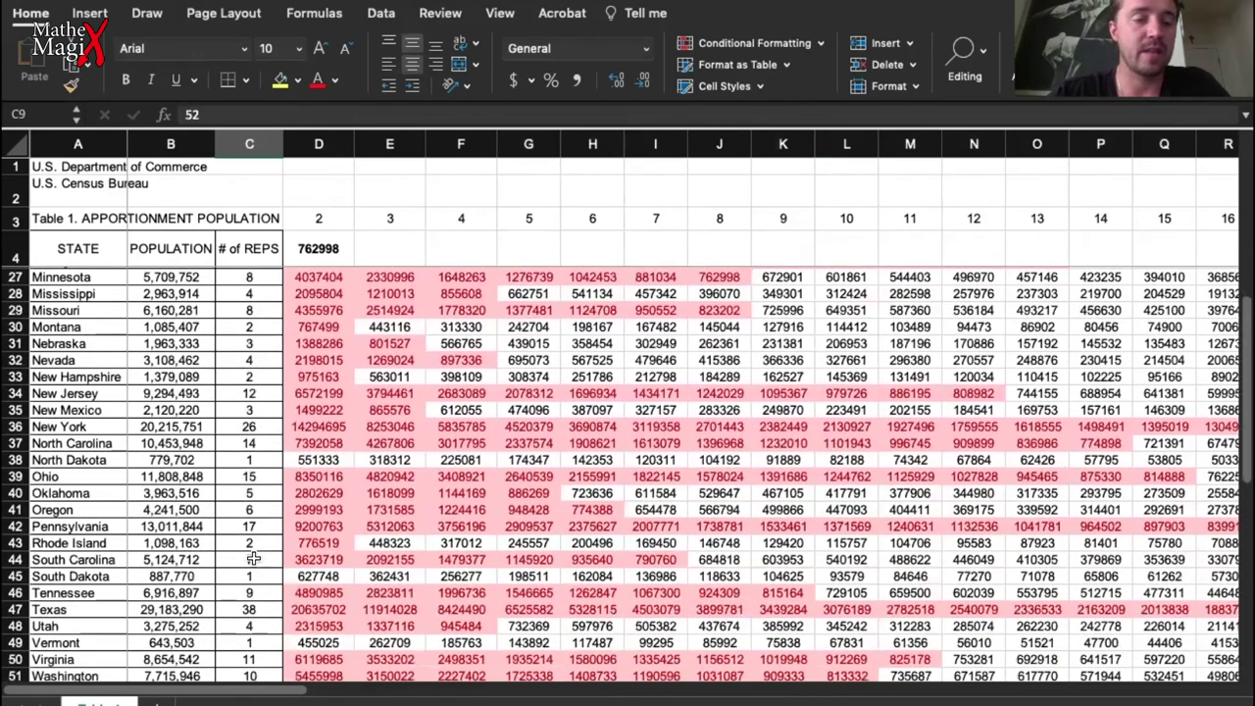
left_click(262, 610)
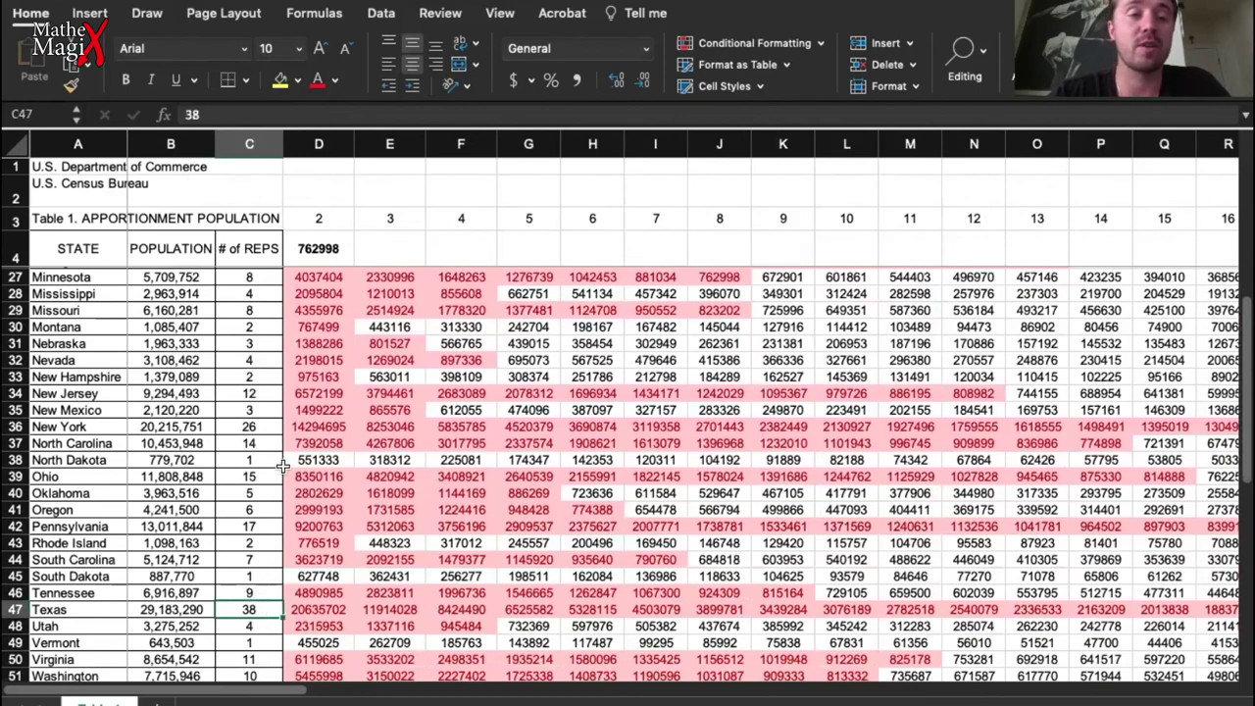
scroll(236, 381, "up", 2)
scroll(237, 380, "up", 5)
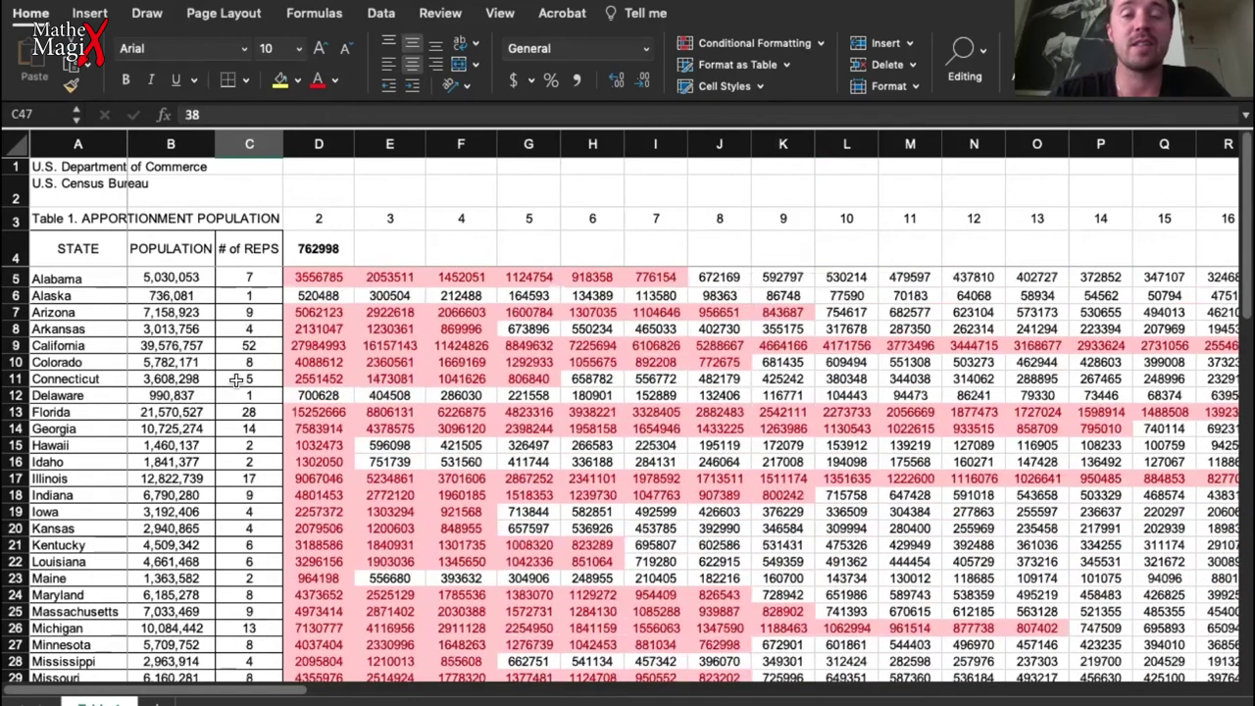